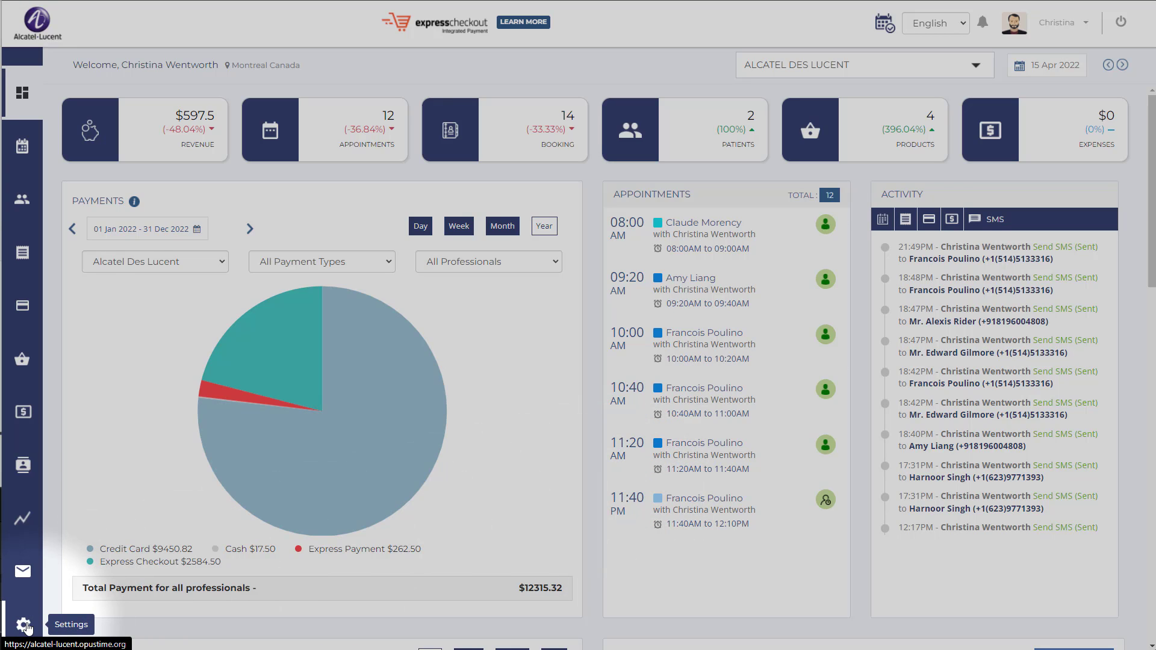
Create a new file notes template in the patient settings and name it Exam.
left_click(24, 625)
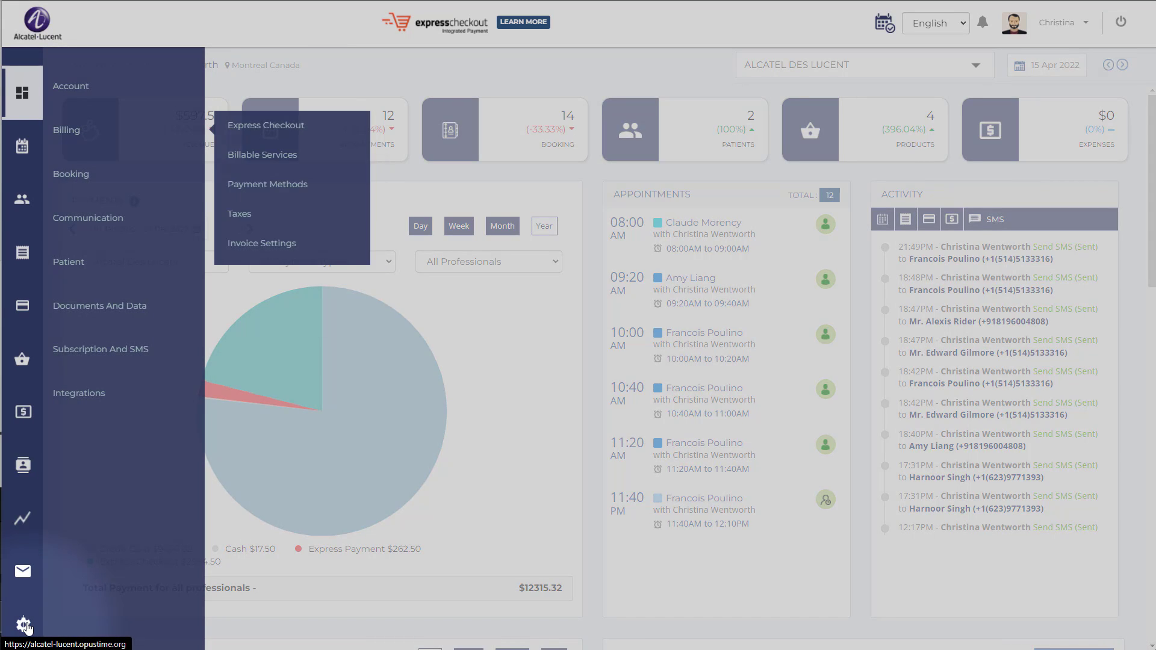
mouse_move(121, 261)
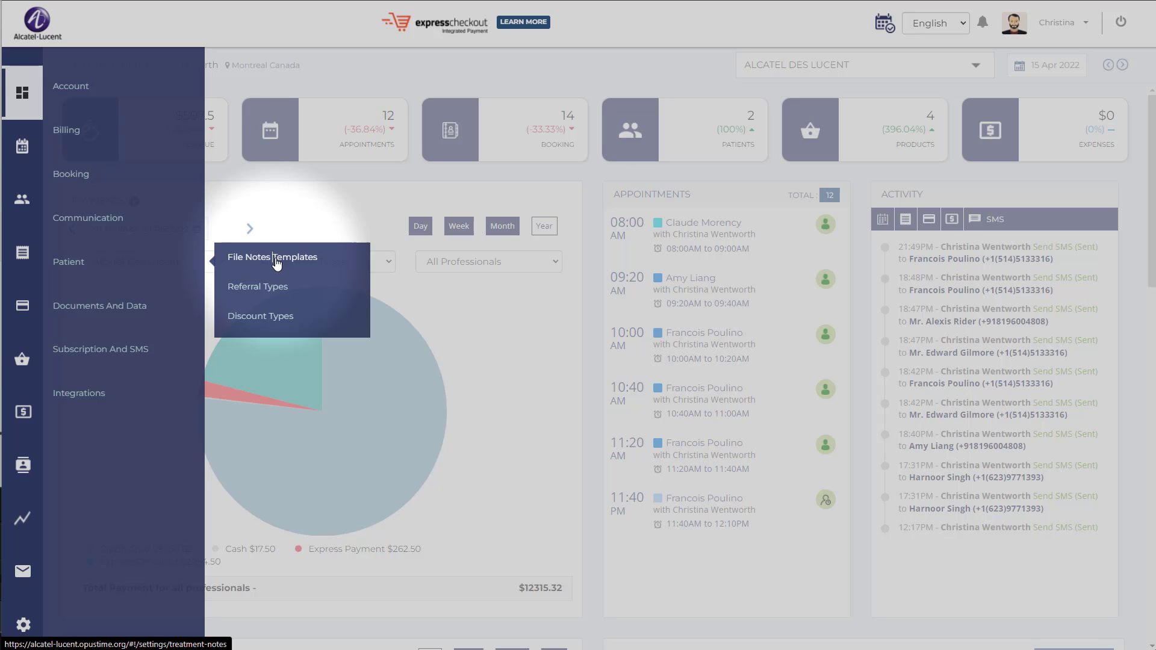
left_click(298, 258)
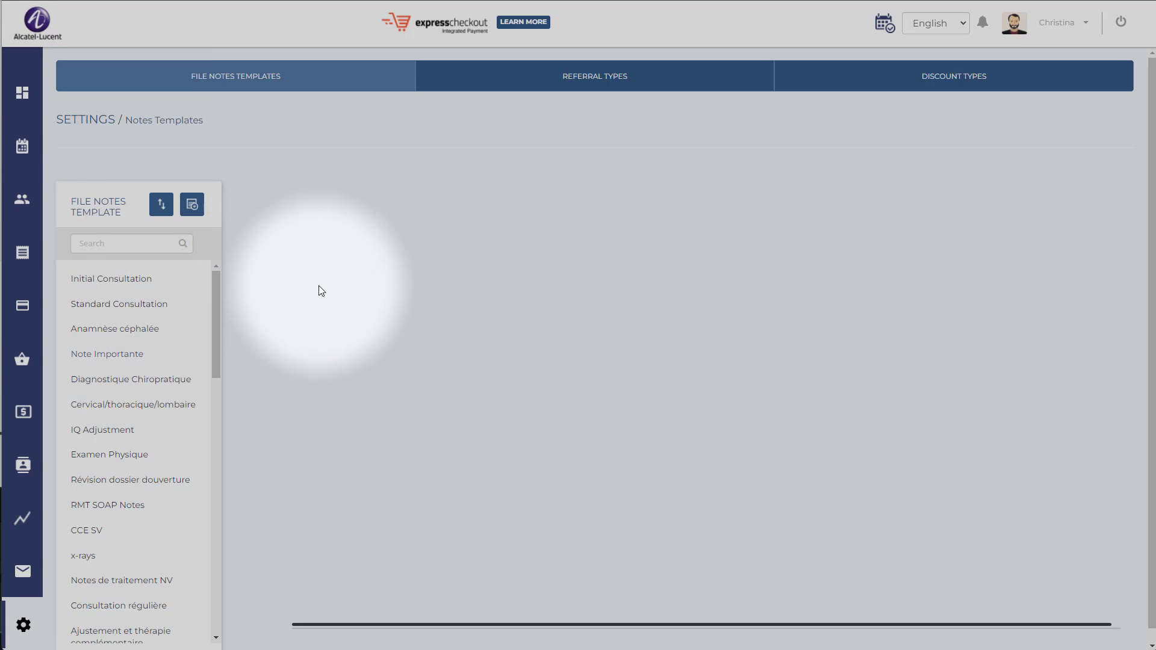
left_click(194, 206)
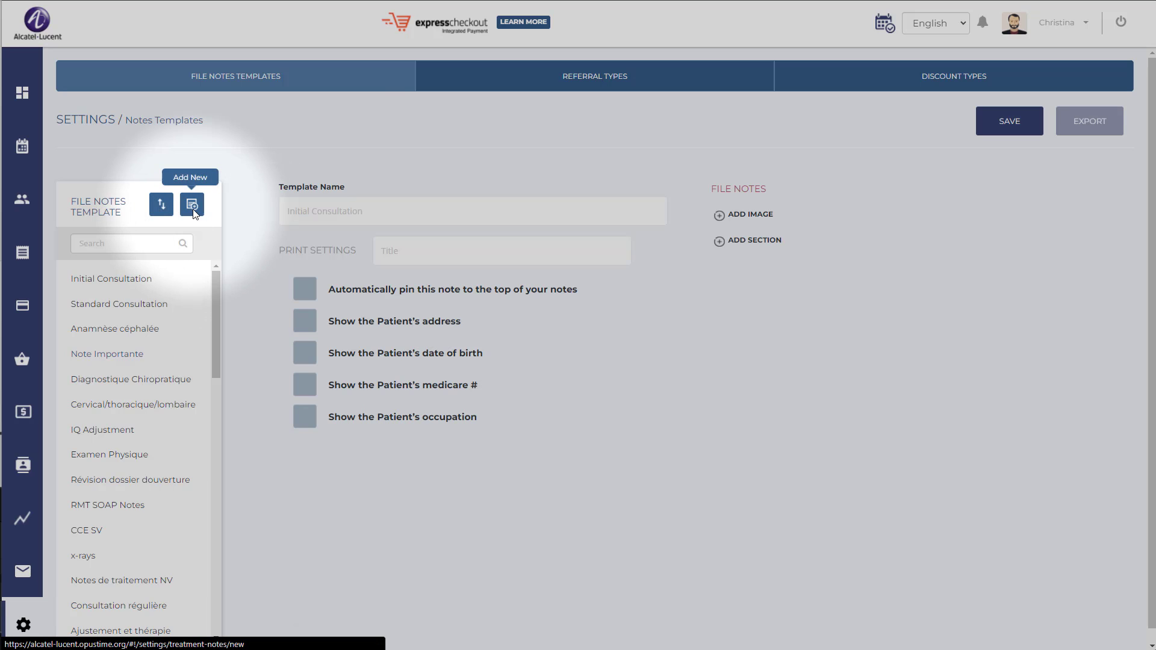
left_click(320, 214)
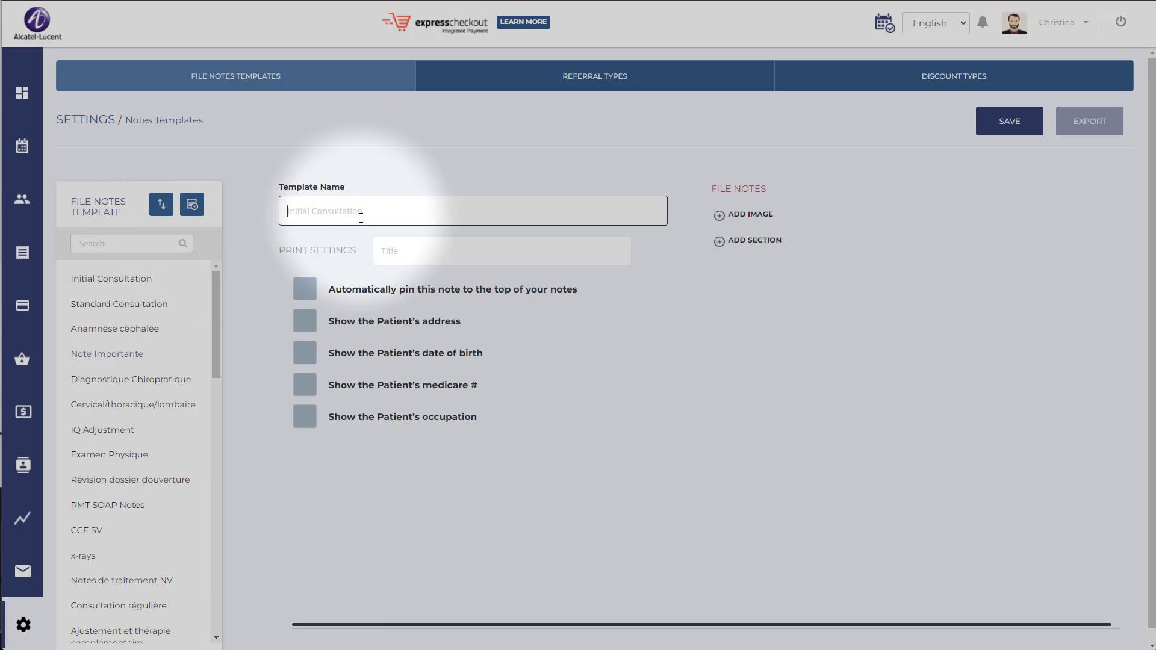
type("Exam")
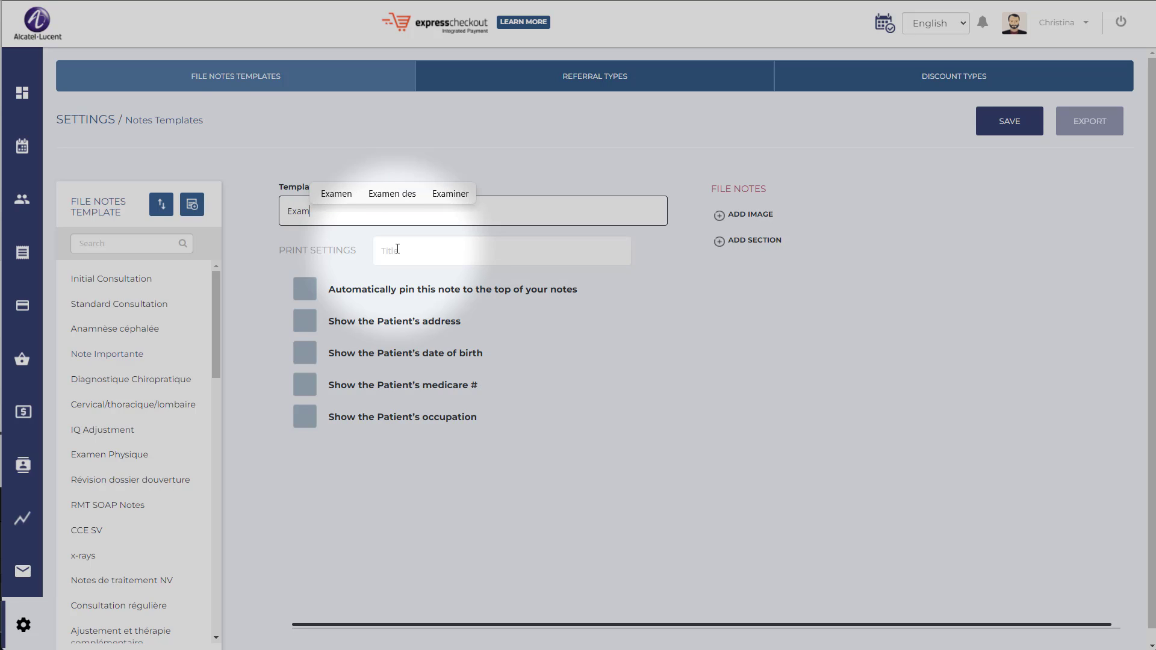
Set the template's print title to Exam Notes and enable automatic pinning of the note to the top.
left_click(398, 249)
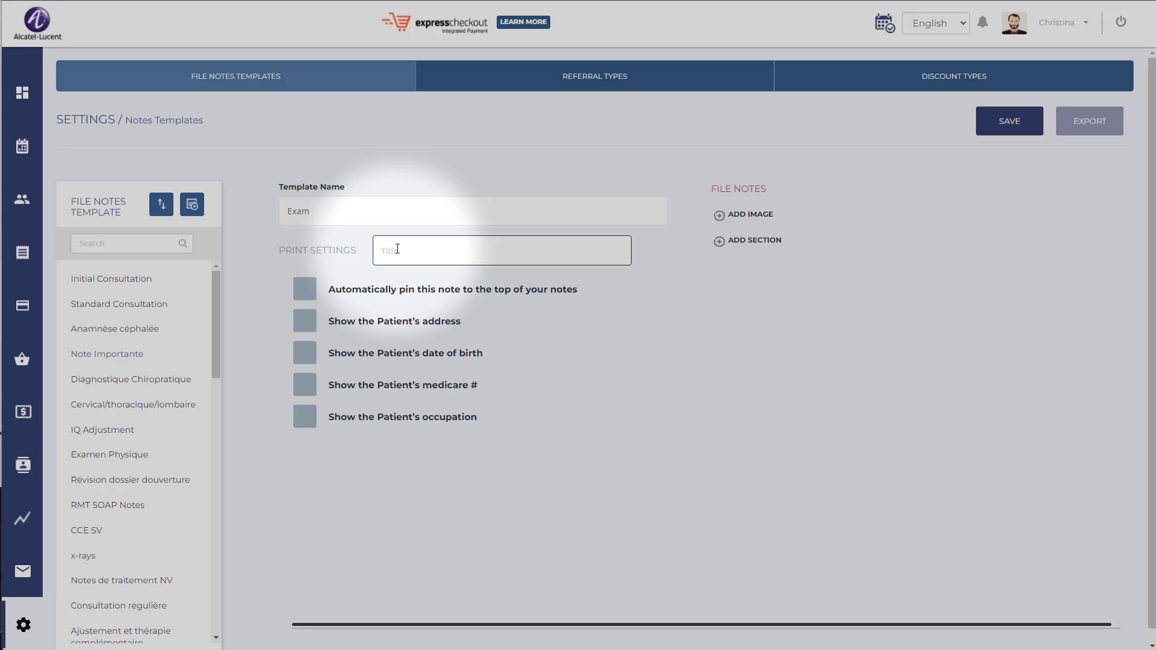
type("Exam ")
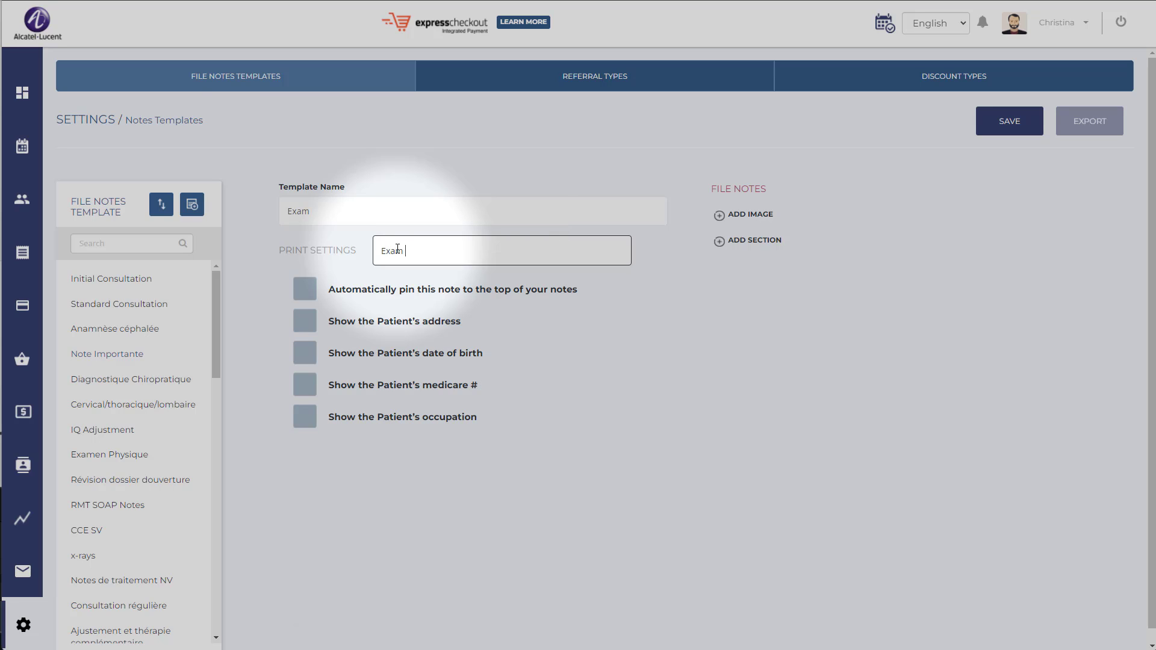
type("Notes")
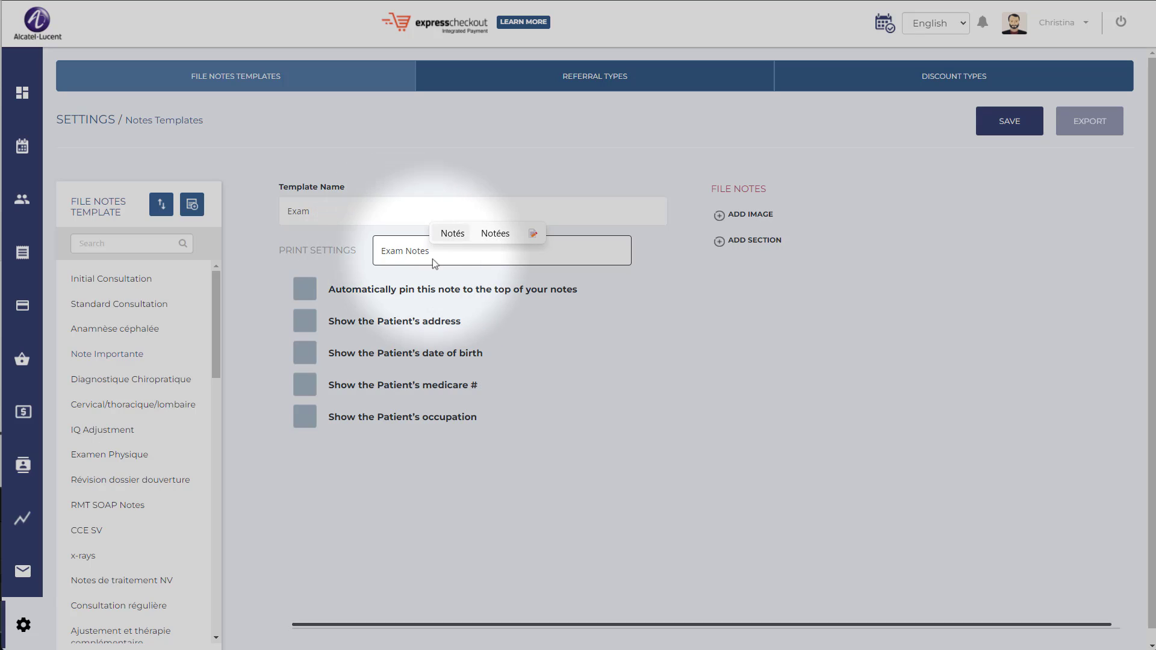
left_click_drag(441, 262, 379, 255)
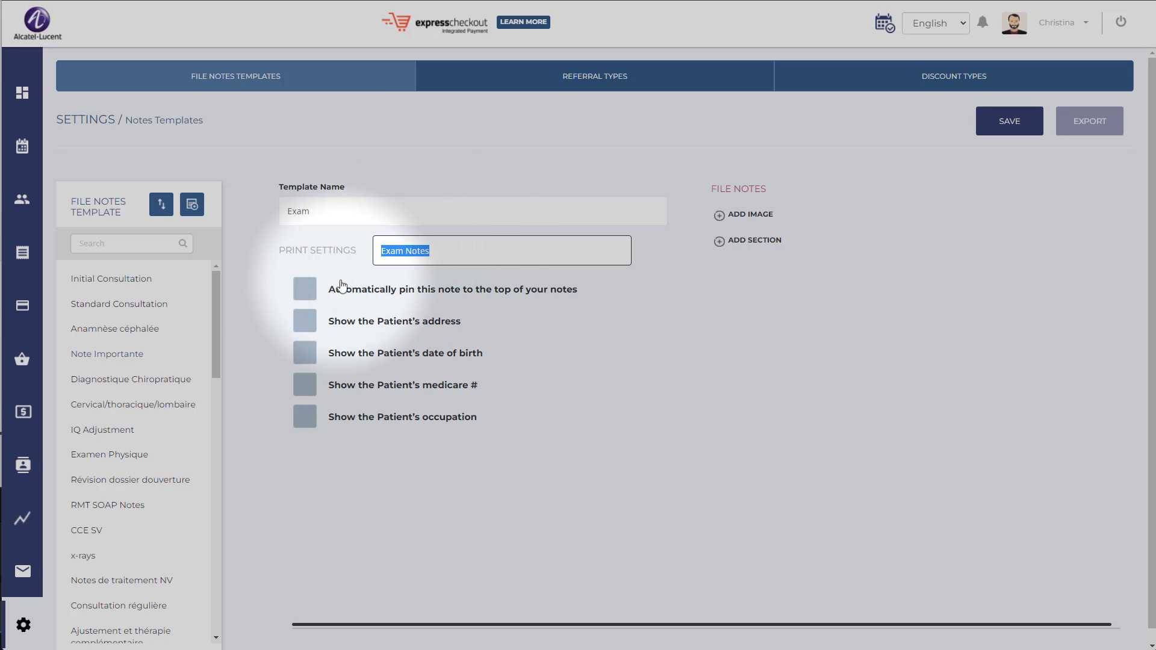
left_click(319, 291)
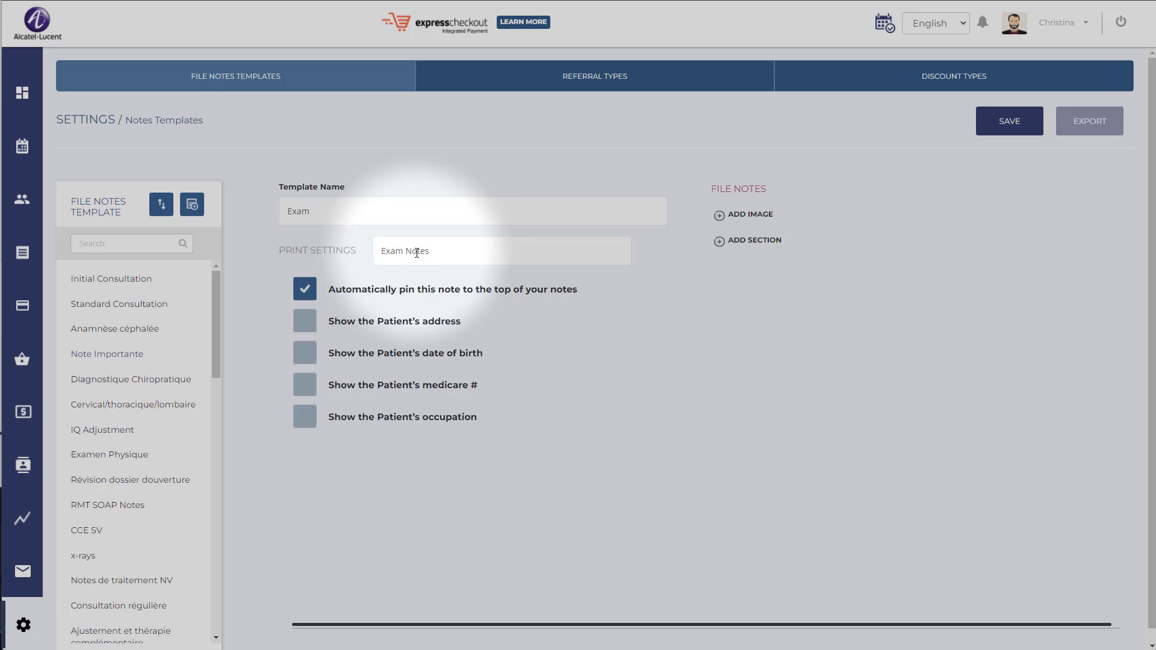
Enable the print options for the patient's address, date of birth, medicare number and occupation, and disable all four again.
left_click(303, 326)
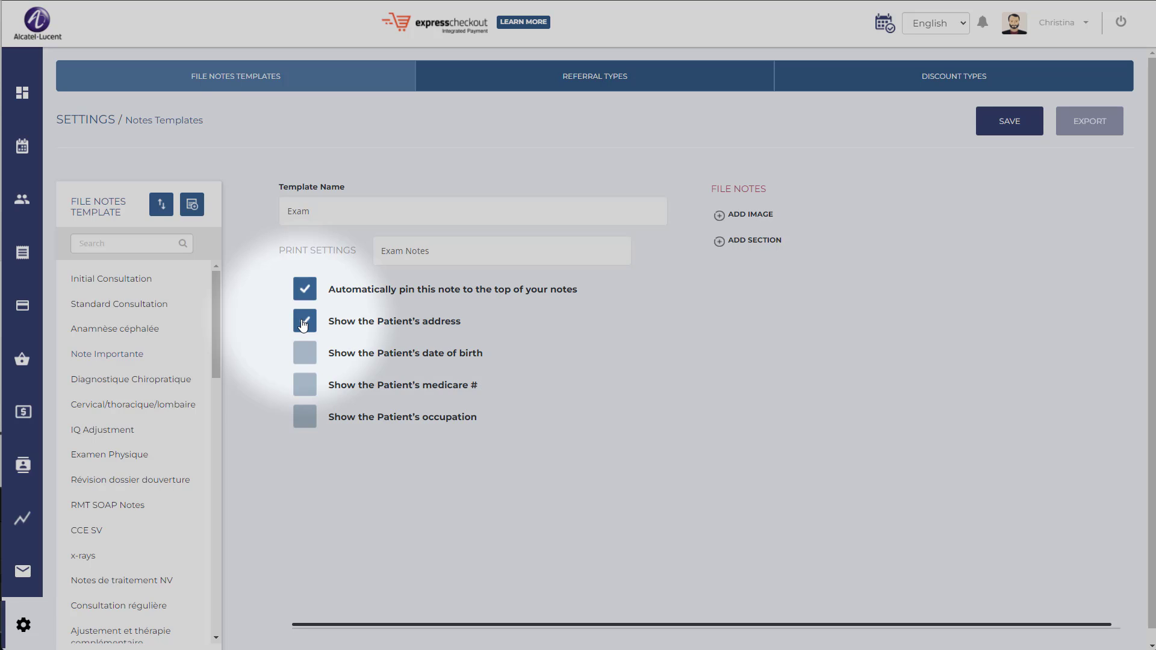
left_click(302, 359)
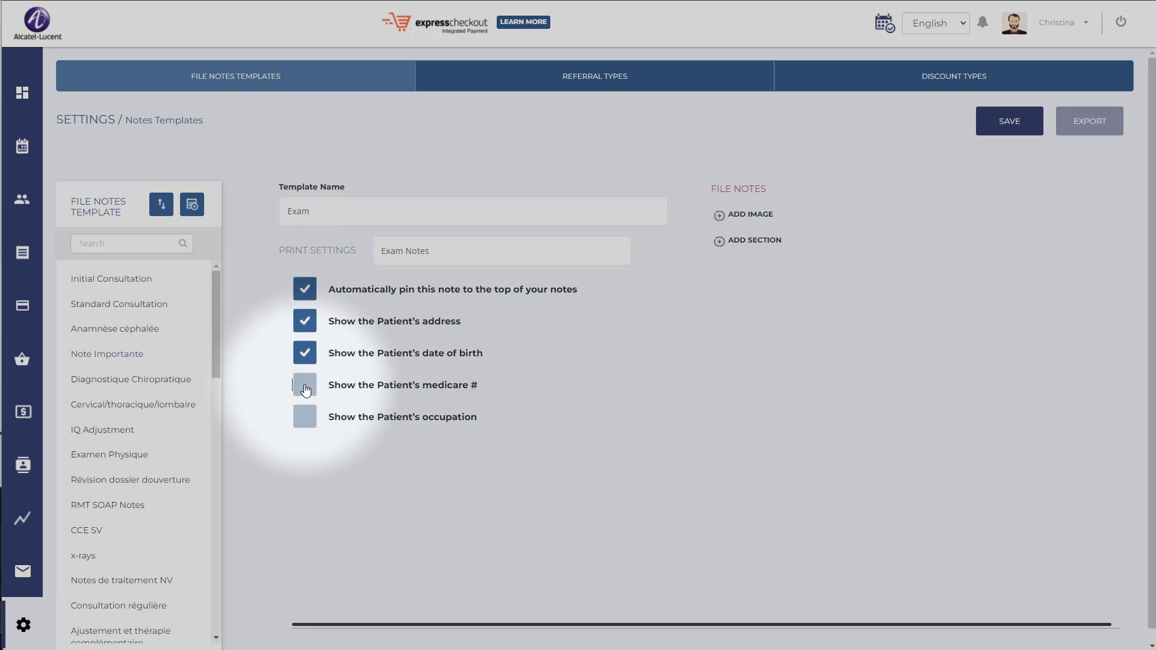
left_click(304, 383)
left_click(308, 425)
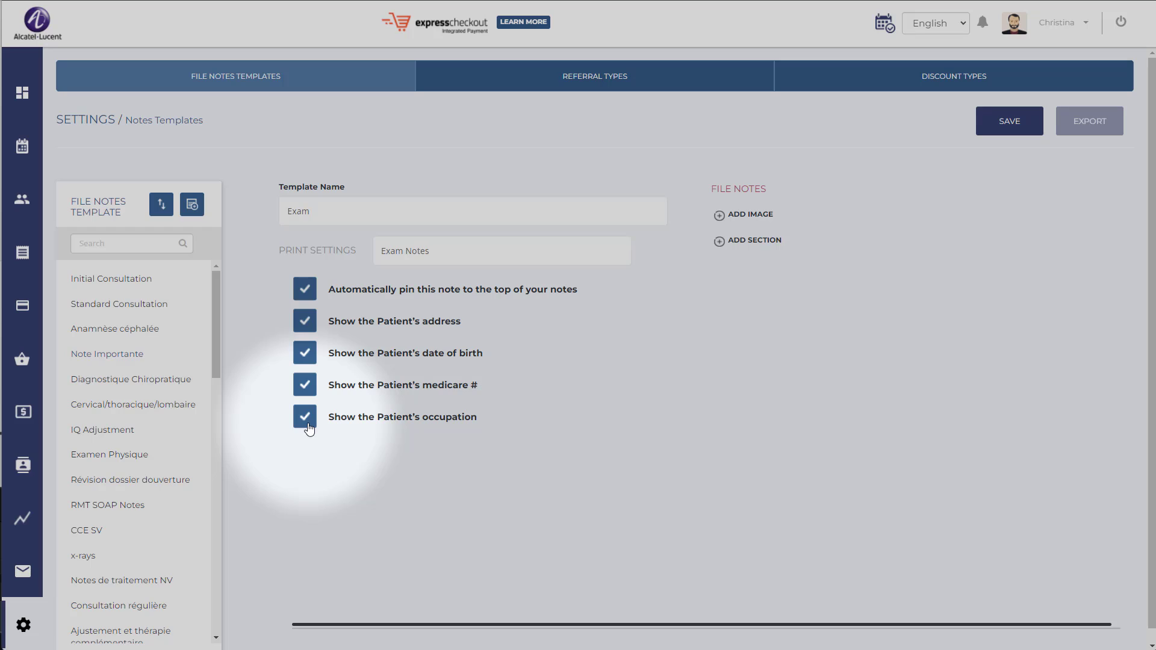
left_click(307, 420)
left_click(306, 385)
left_click(305, 354)
left_click(306, 322)
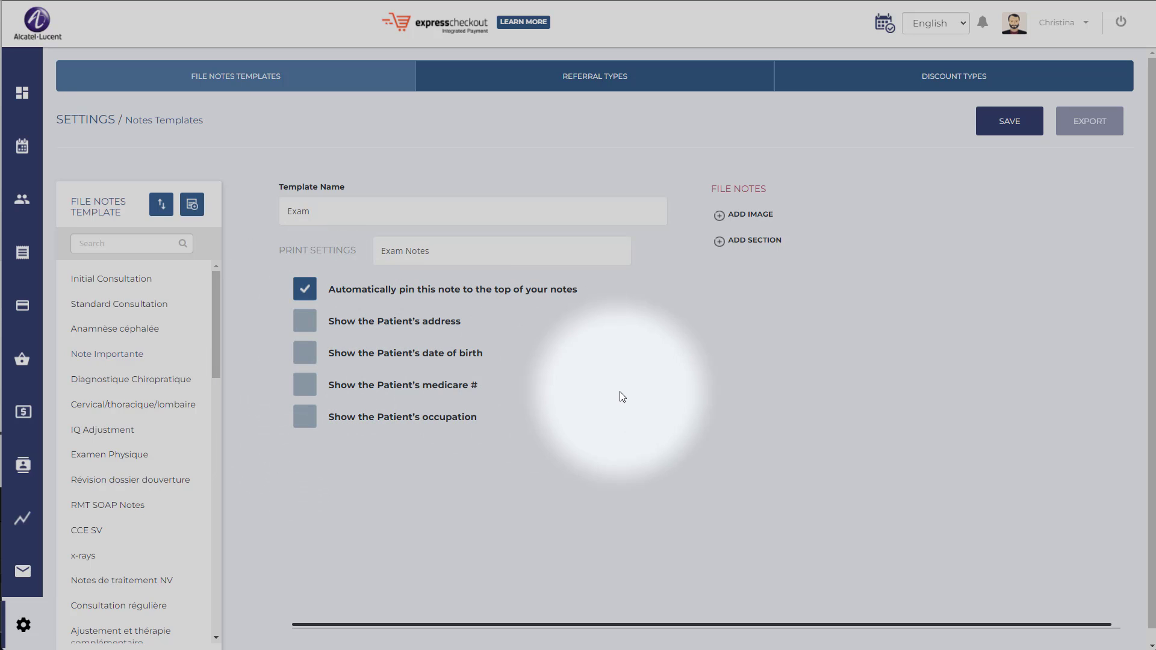
Add the image ana2.png from the Bureau folder to the template's file notes.
left_click(743, 220)
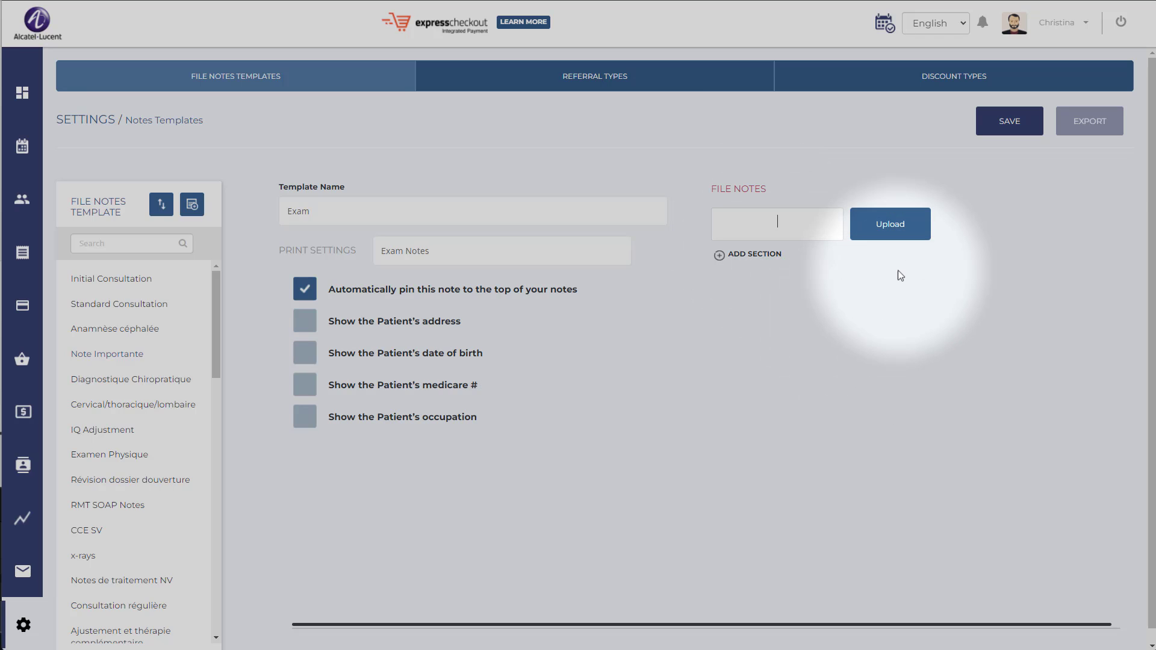
left_click(901, 234)
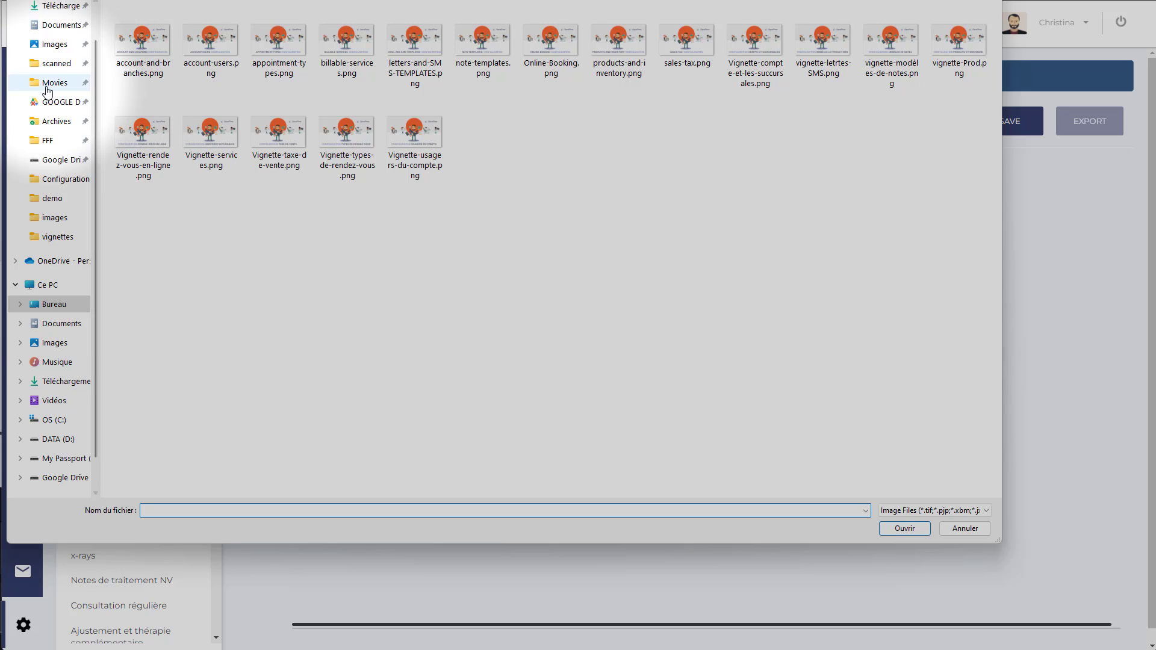
scroll(47, 91, "up", 1)
left_click(62, 31)
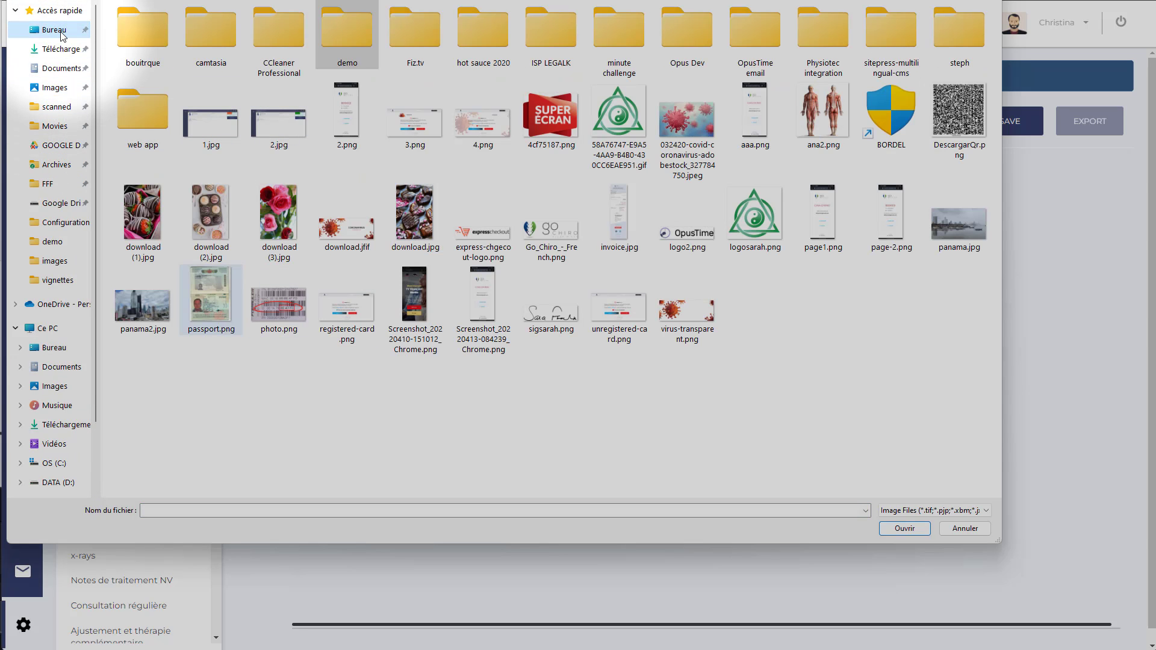
double_click(823, 112)
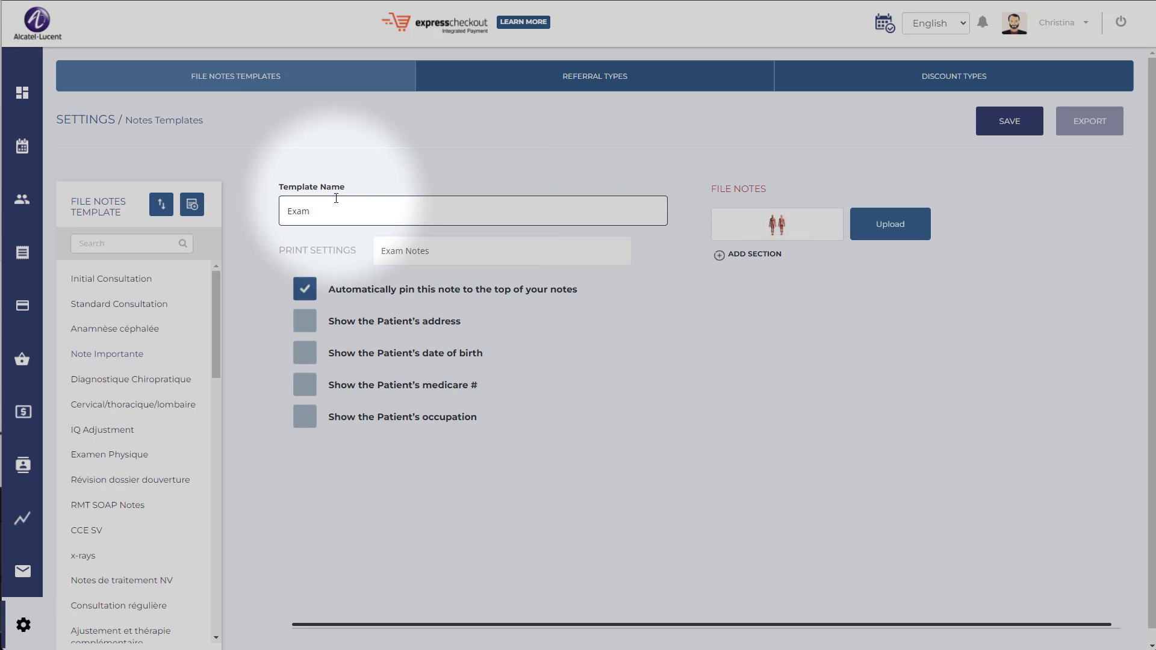
Change the template name to Exam TEST and add a section titled Phgysical exam.
type("TEST")
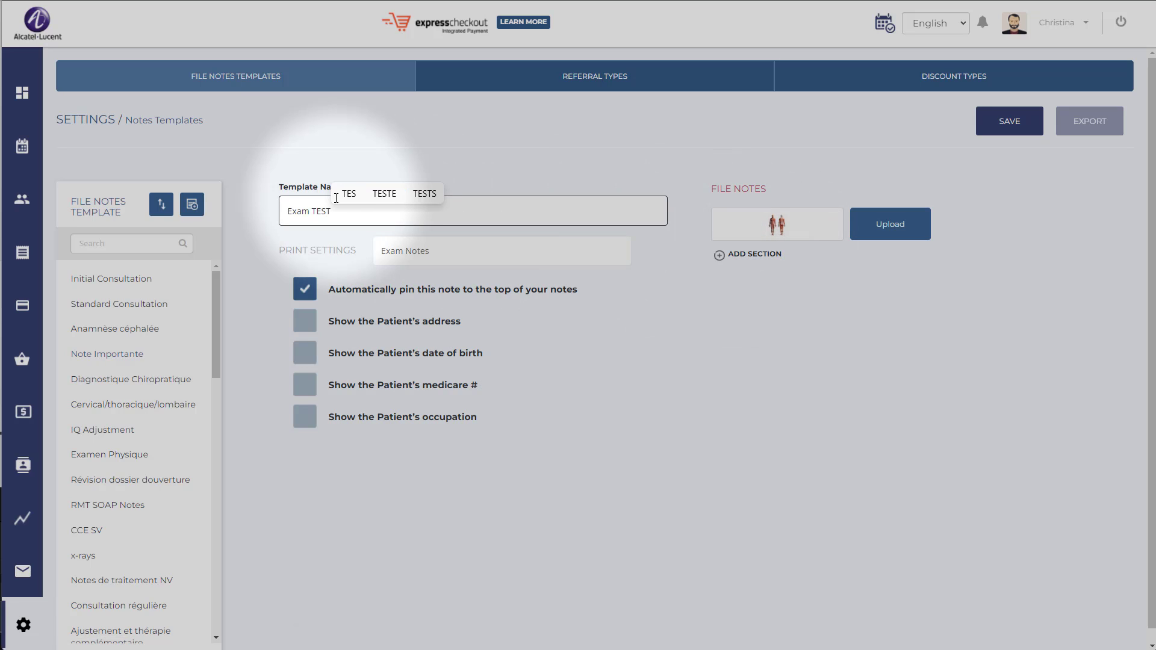
left_click(758, 259)
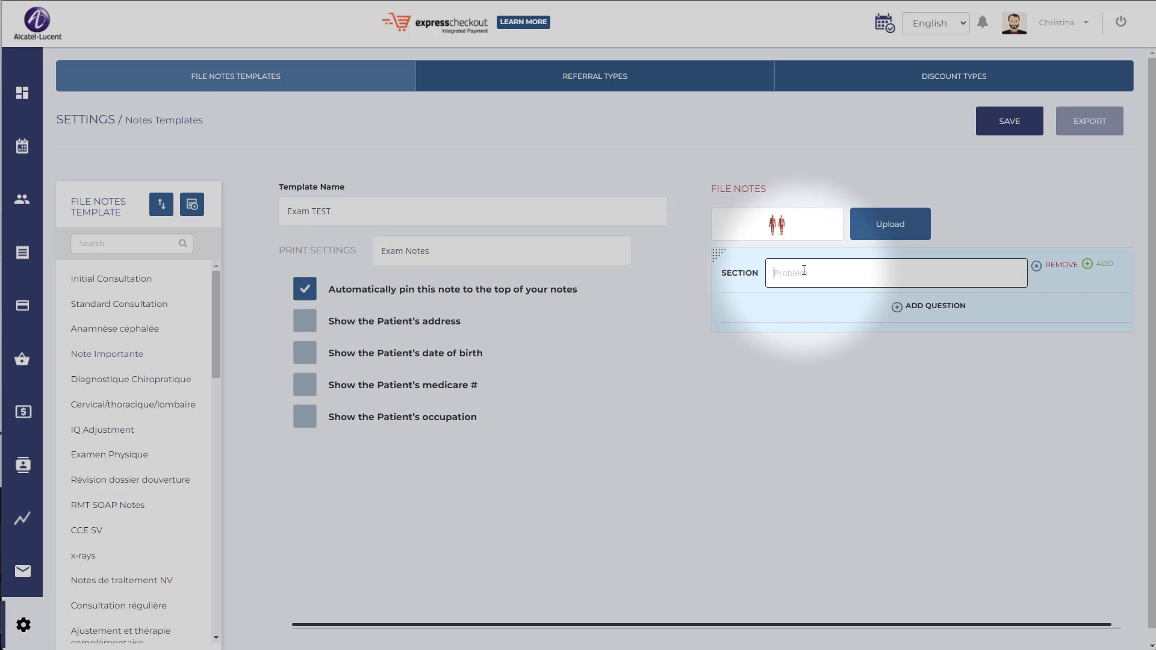
type("Phg")
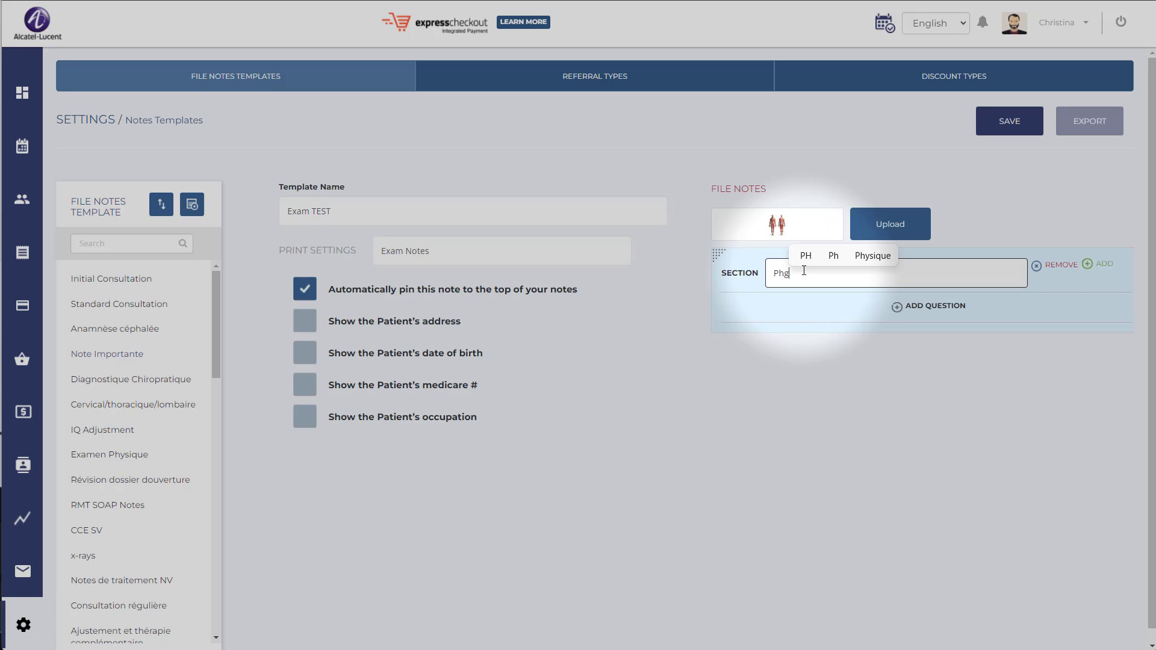
type("ysical exam")
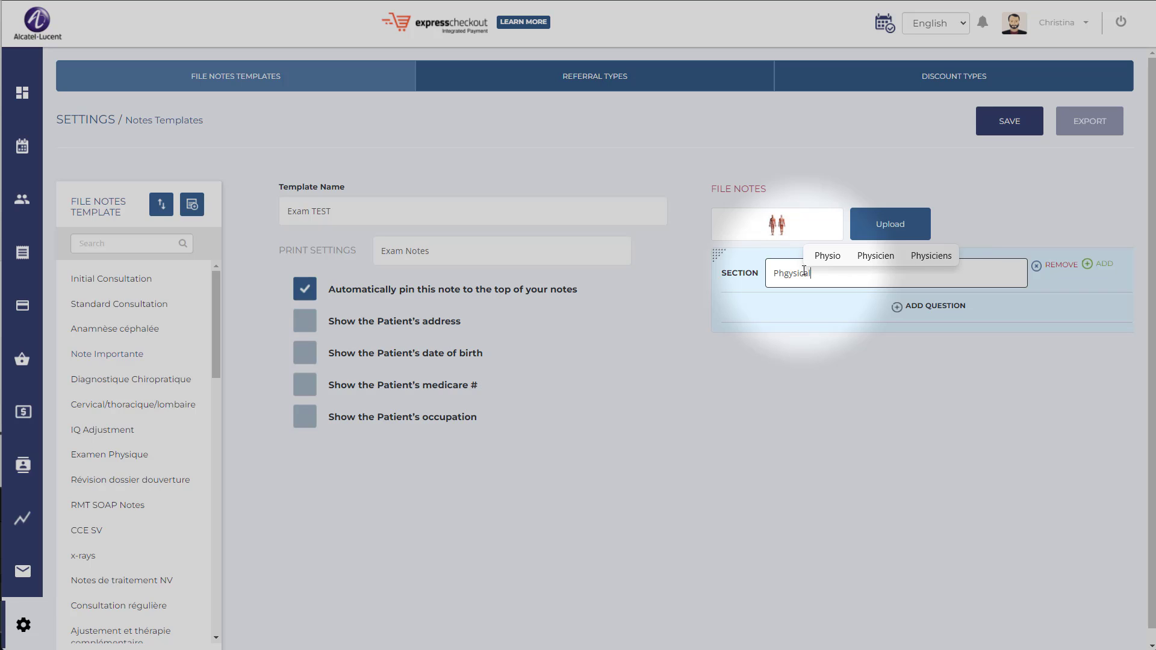
Add a question reading "question 1" to the Phgysical exam section.
left_click(924, 308)
left_click(918, 319)
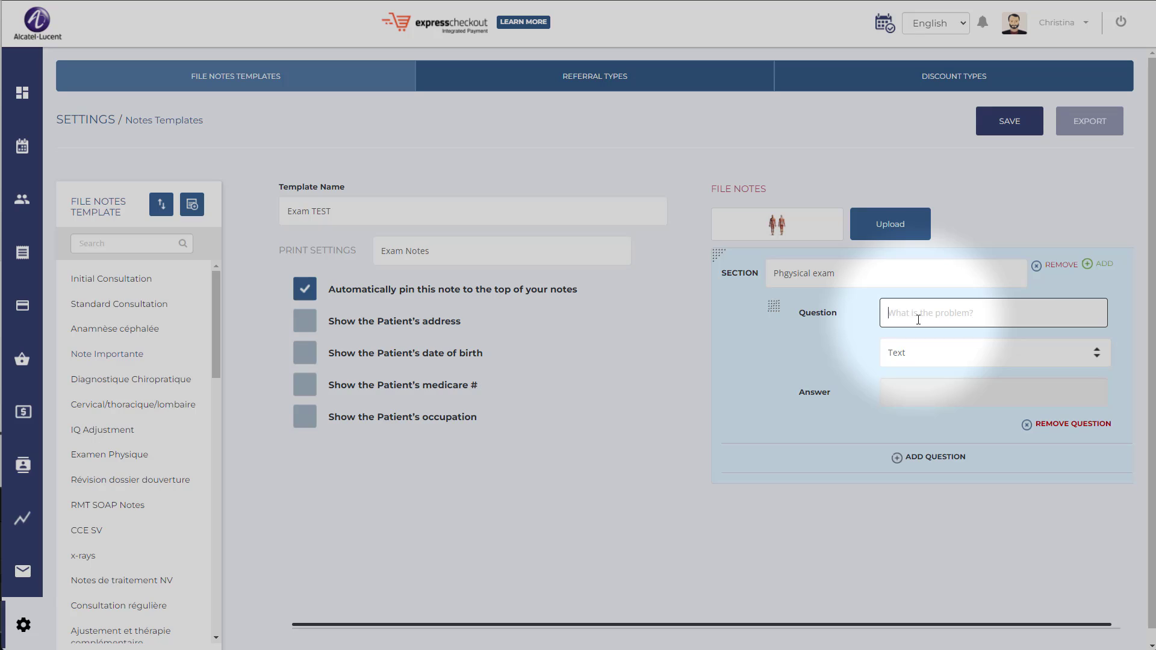
type("question 12")
Add a second question to the section by reusing the first question's text, and make it read "question 2".
left_click_drag(962, 311, 794, 315)
key("ctrl+c")
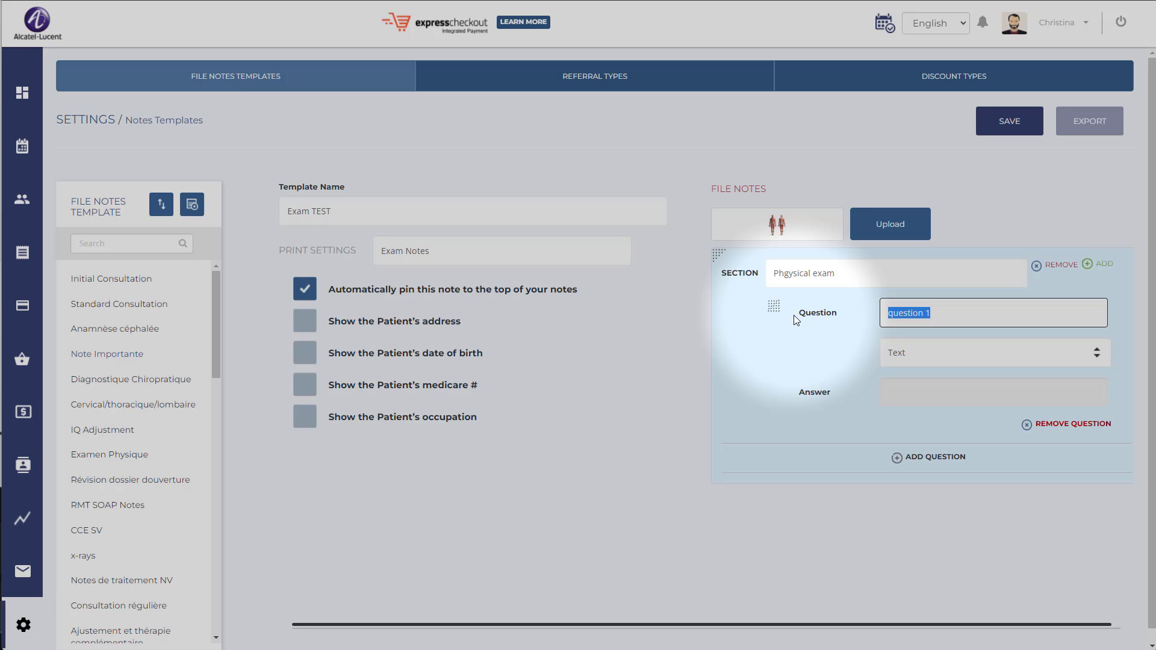
left_click(930, 457)
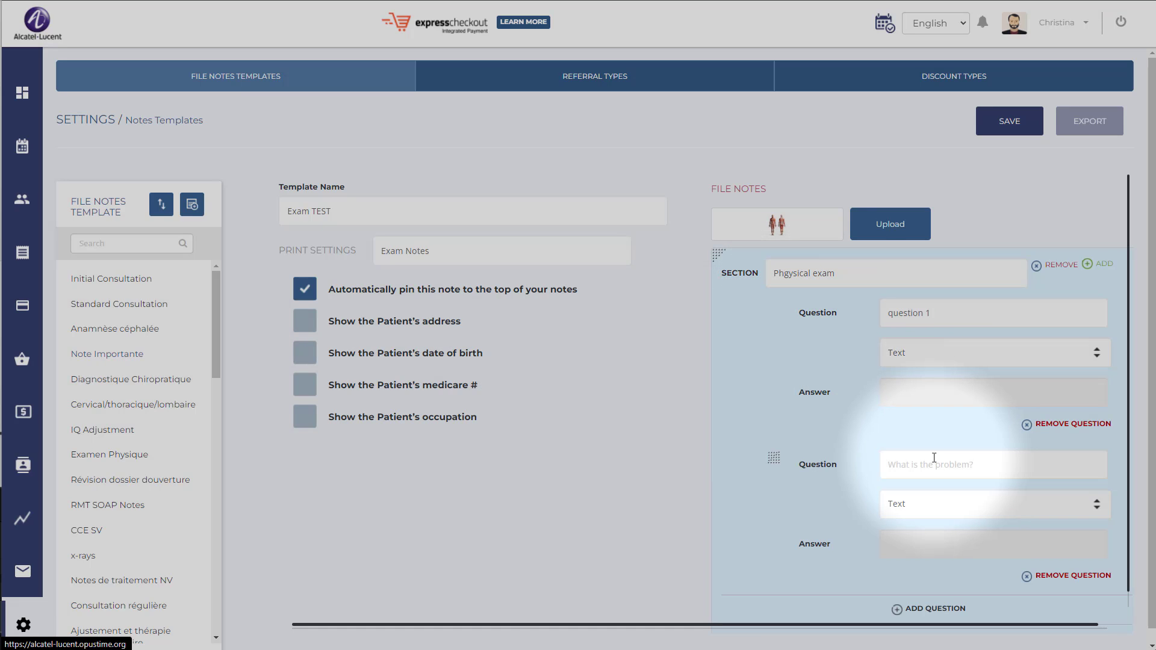
left_click(935, 457)
key("ctrl+v")
left_click(971, 499)
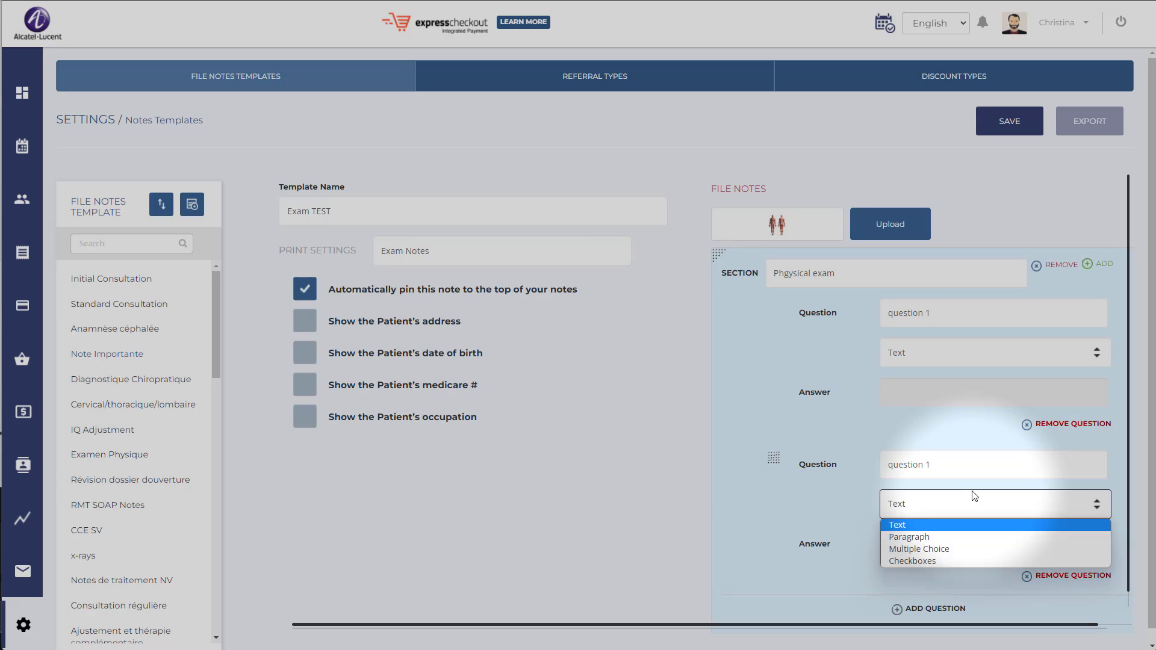
left_click(966, 467)
key("BackSpace")
type("2")
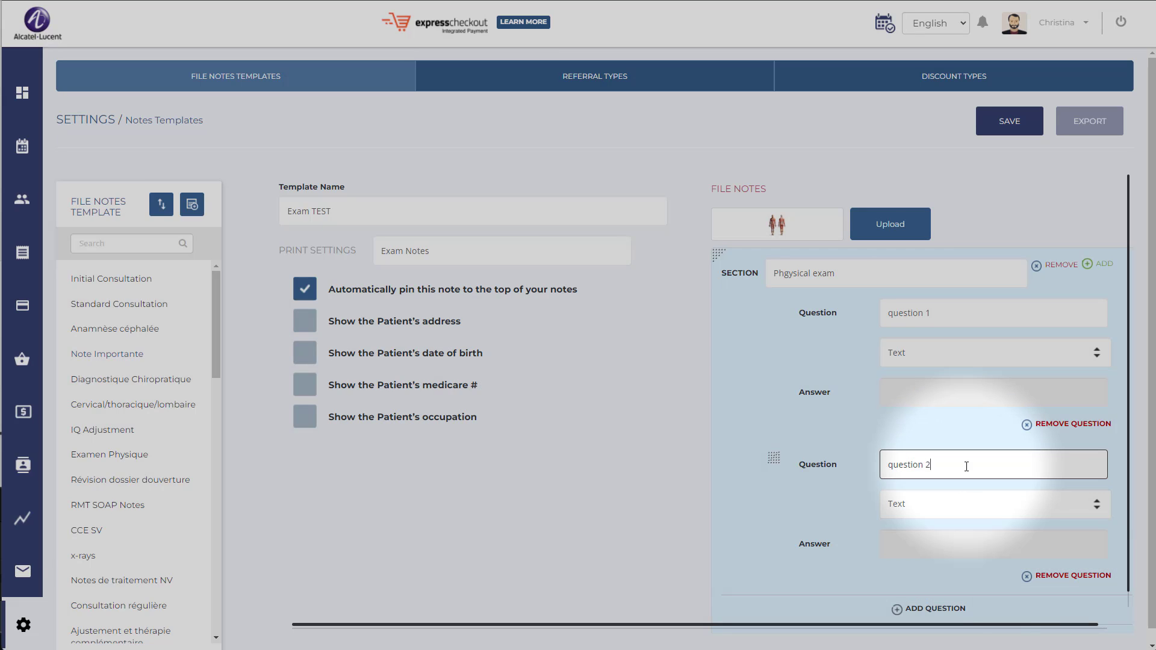
Set question 2 to Multiple Choice with the answers "option1" and "Option 2".
left_click(937, 509)
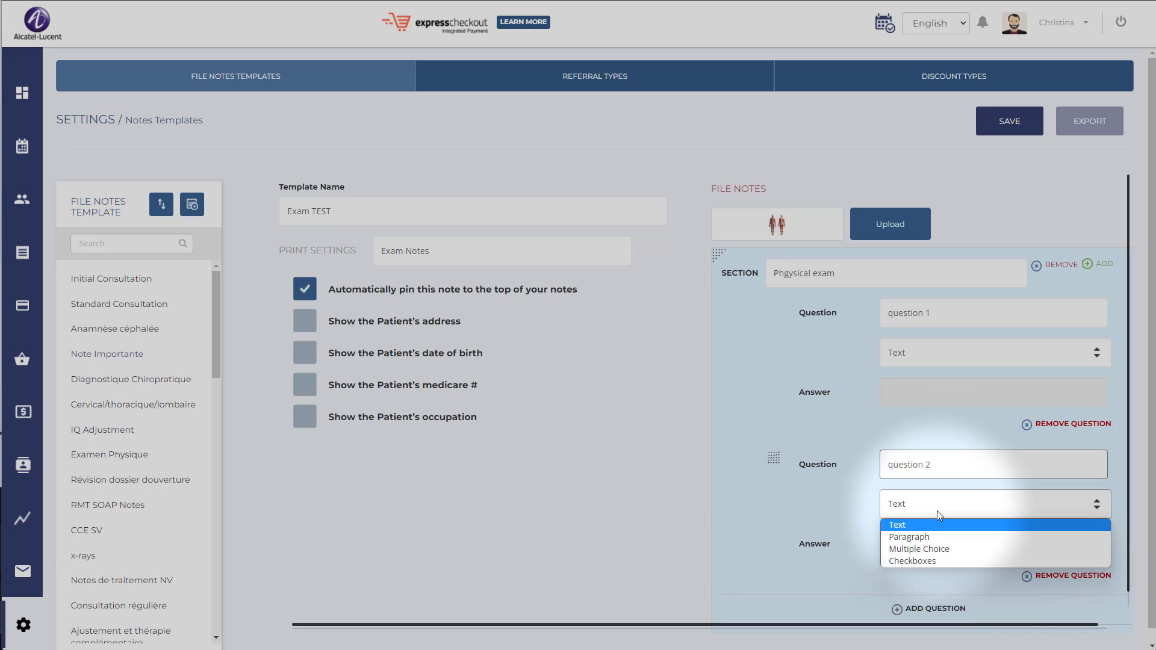
left_click(921, 548)
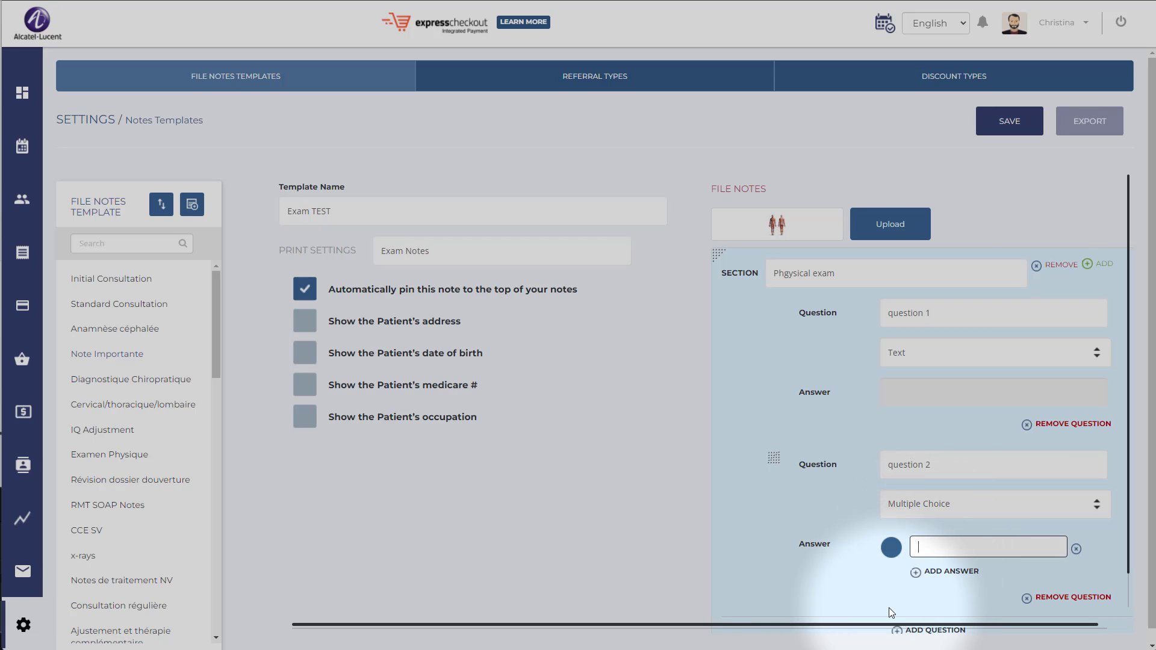
type("option1")
left_click(944, 571)
type("Option 2")
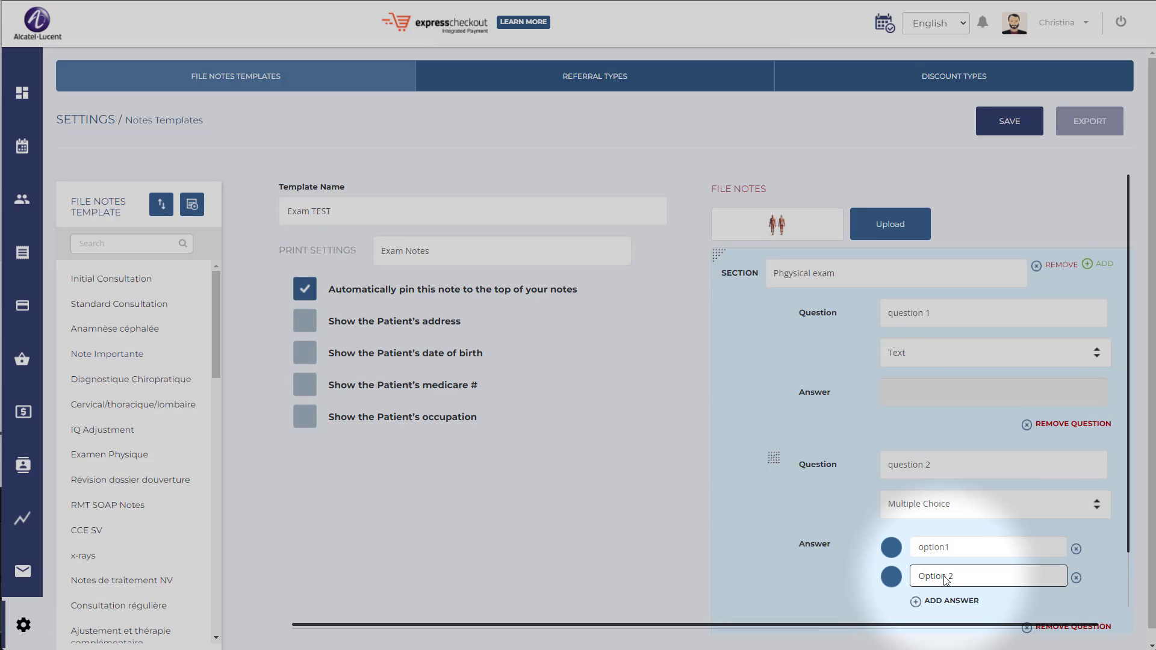
Add another section to the template below the Phgysical exam section.
scroll(1017, 581, "down", 1)
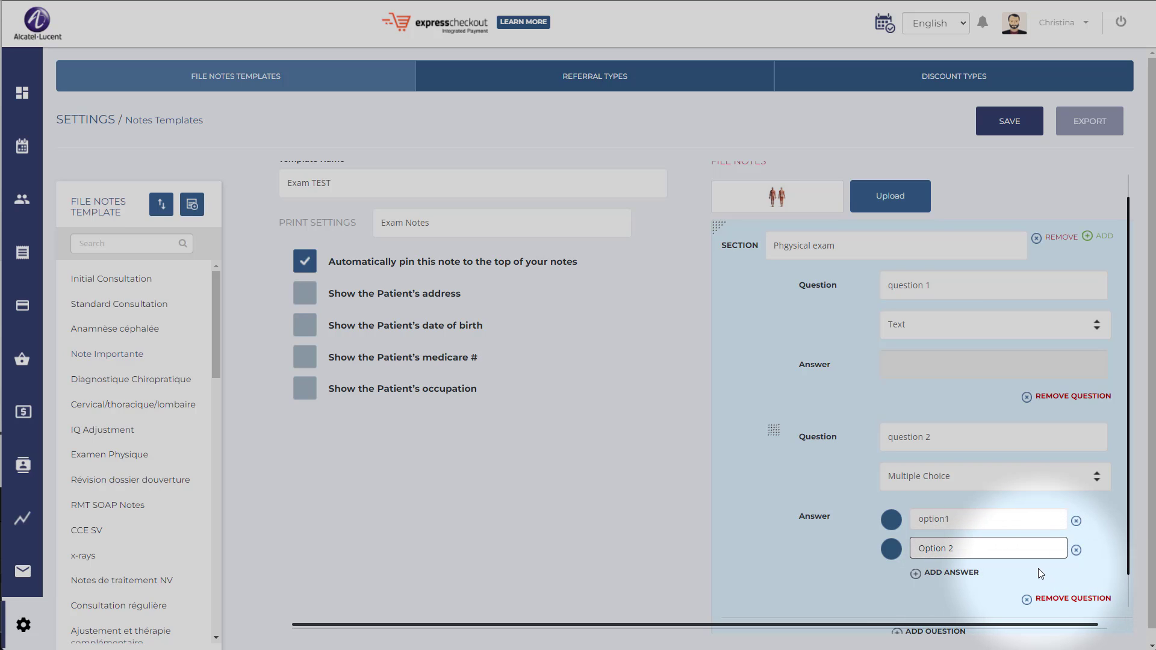
scroll(1021, 558, "down", 1)
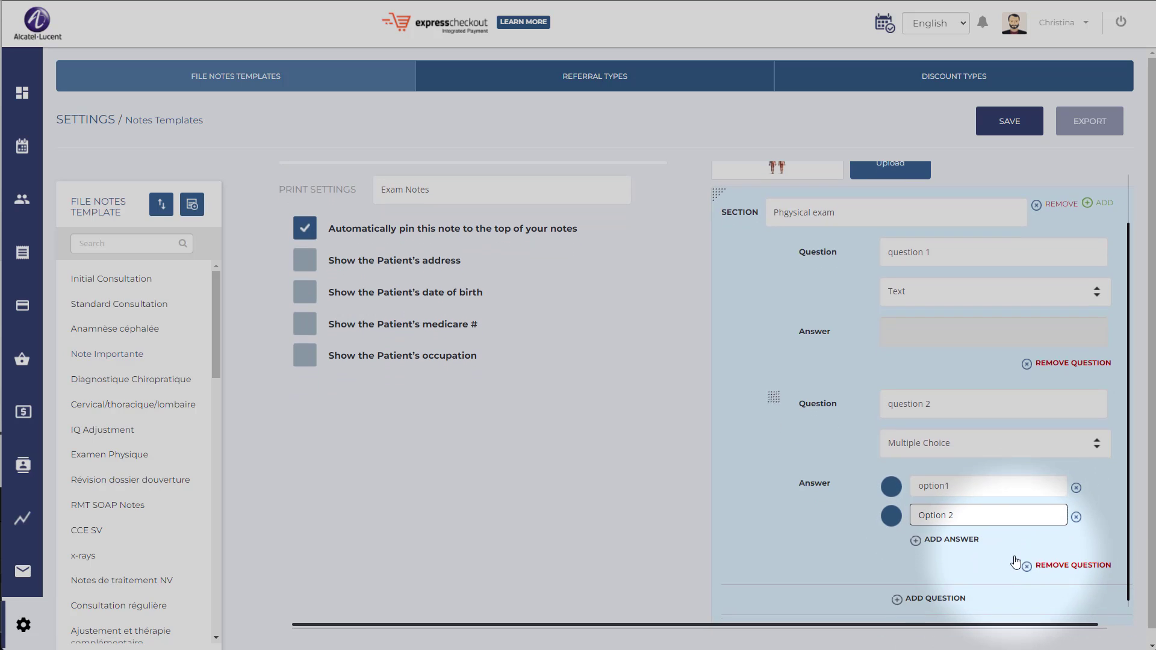
scroll(1016, 550, "up", 2)
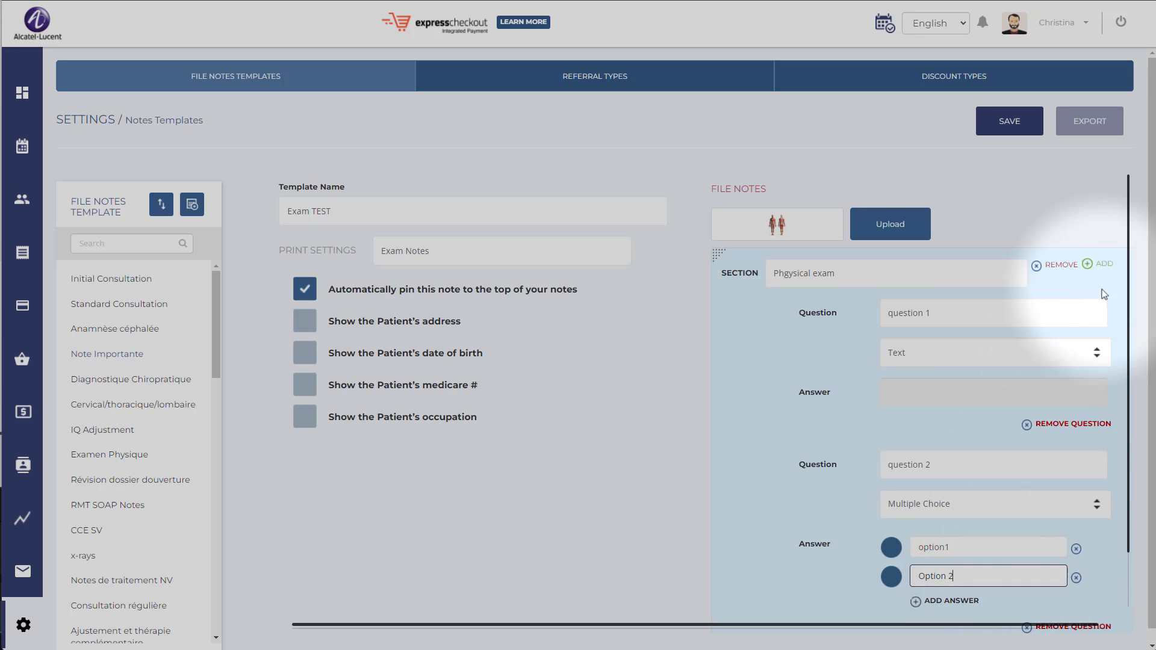
scroll(1000, 415, "down", 2)
scroll(887, 551, "down", 4)
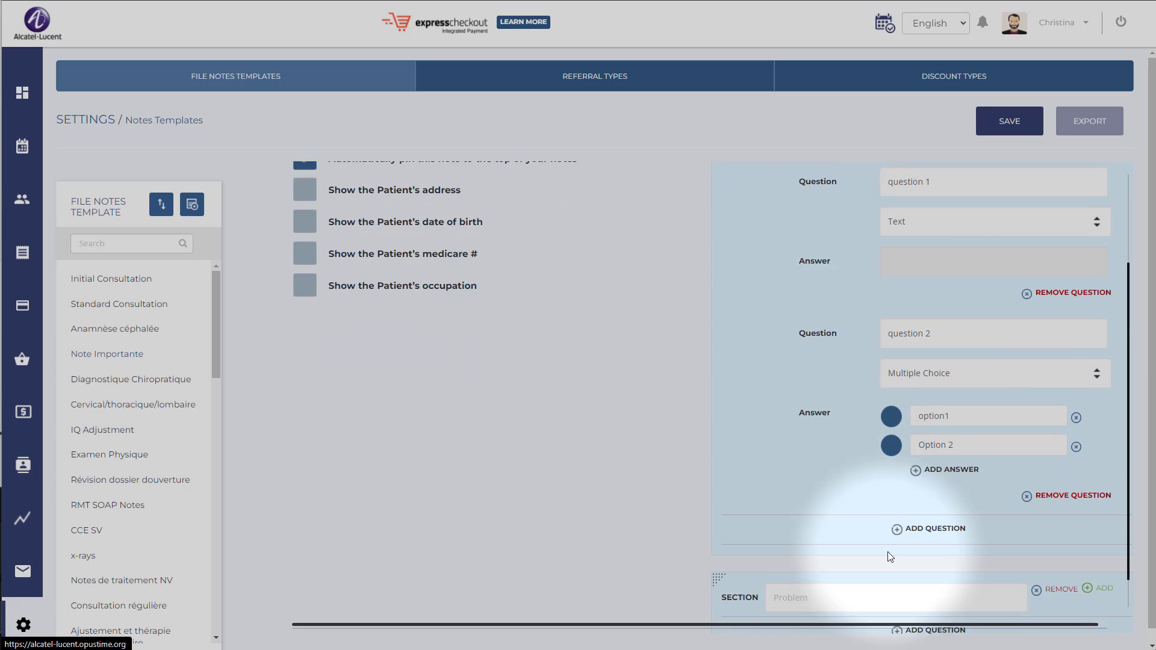
Name the new section "section" and add a question reading "question 1" to it.
left_click(888, 552)
type("section")
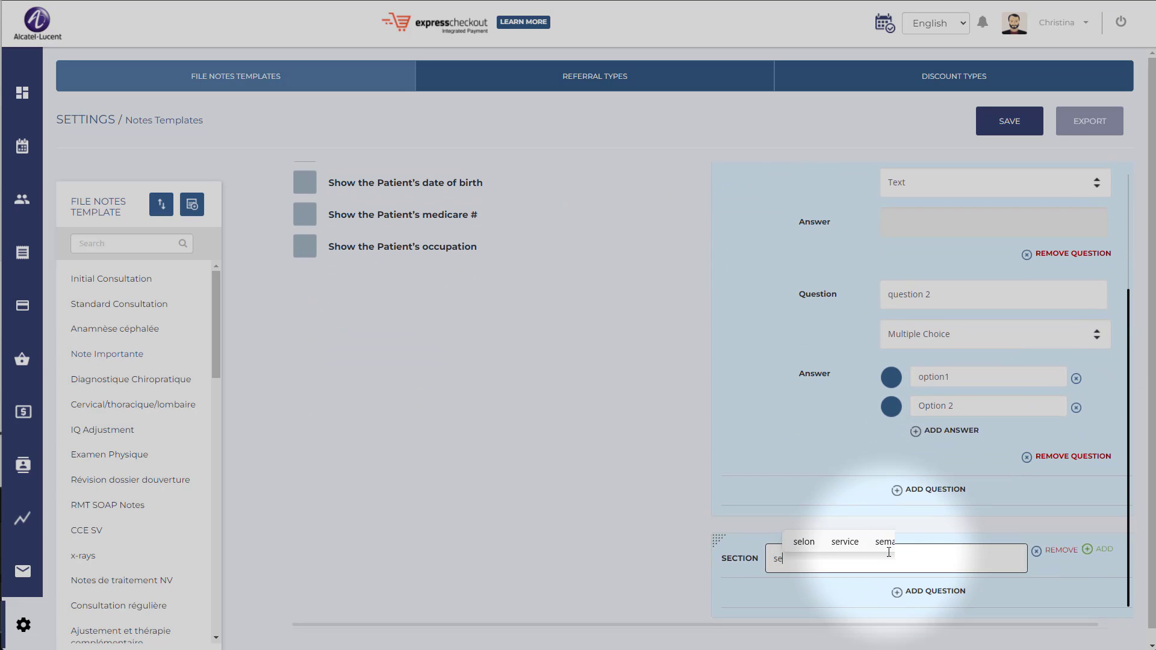
left_click(928, 592)
left_click(932, 594)
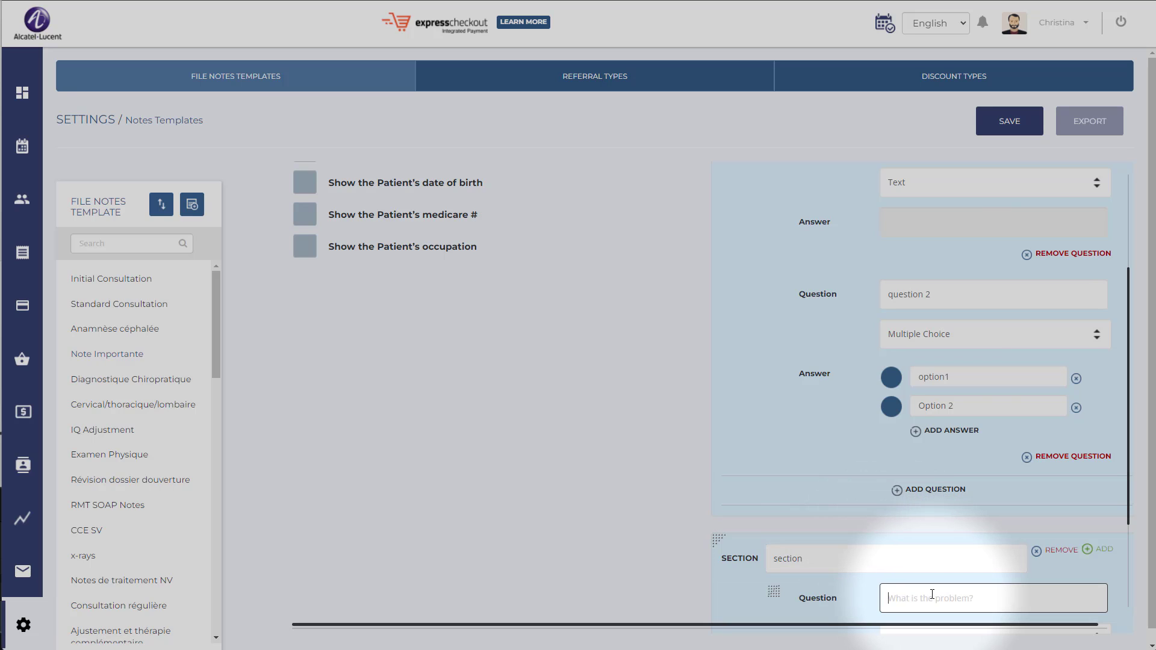
type("question ")
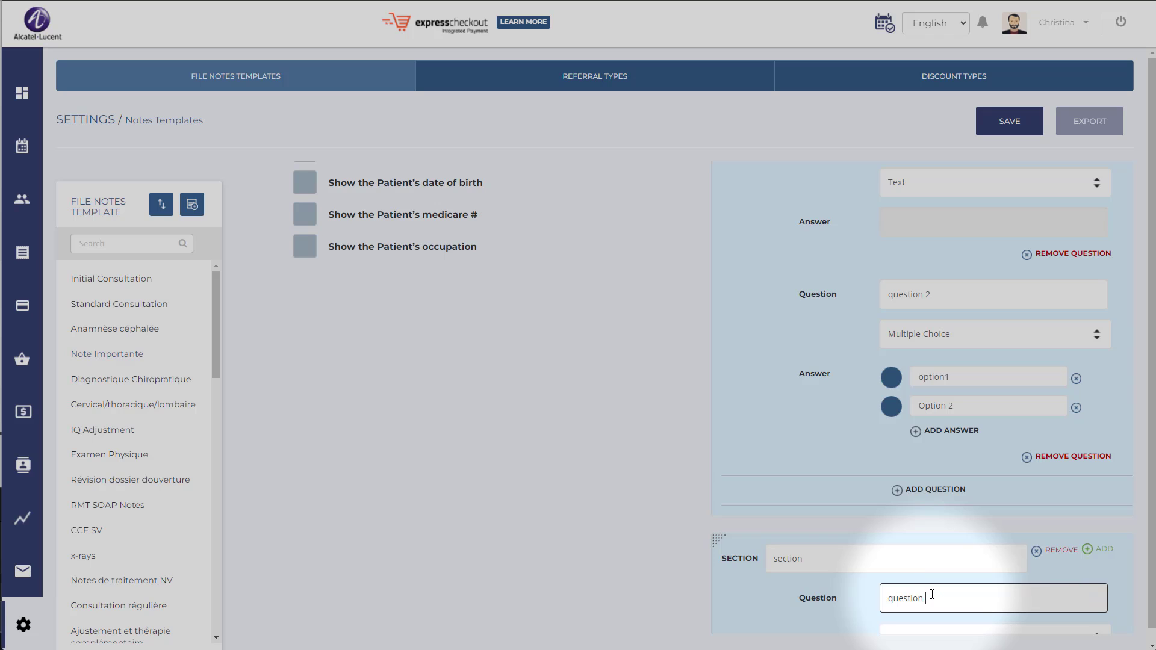
type("1")
scroll(952, 535, "down", 2)
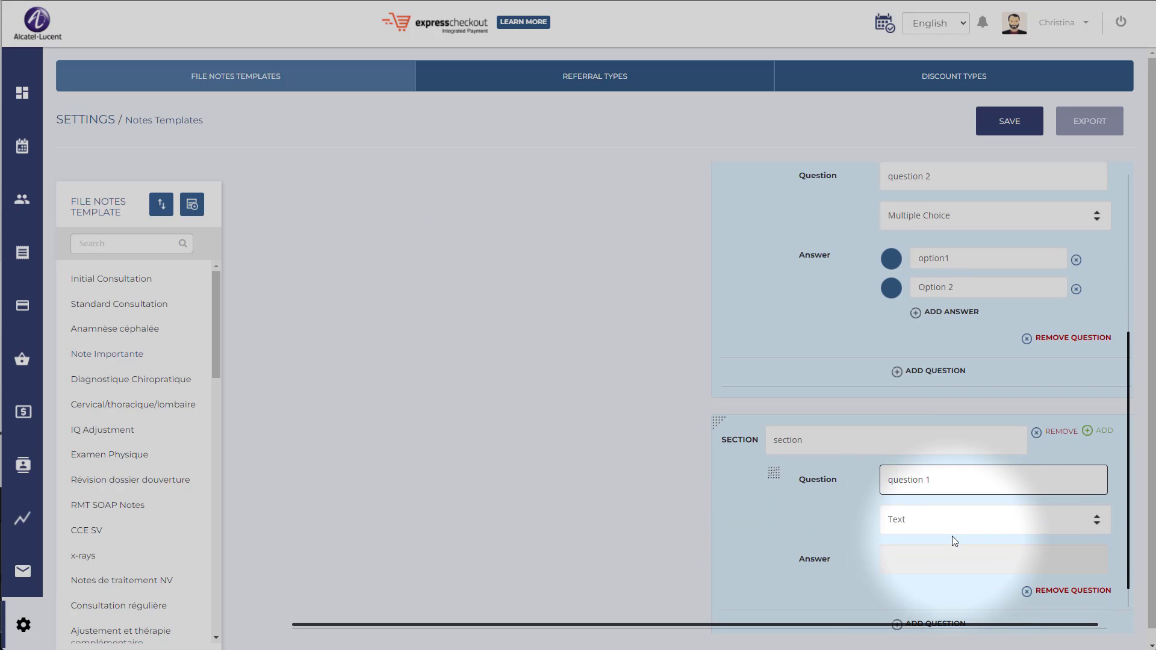
Save the Exam TEST notes template.
scroll(951, 536, "up", 5)
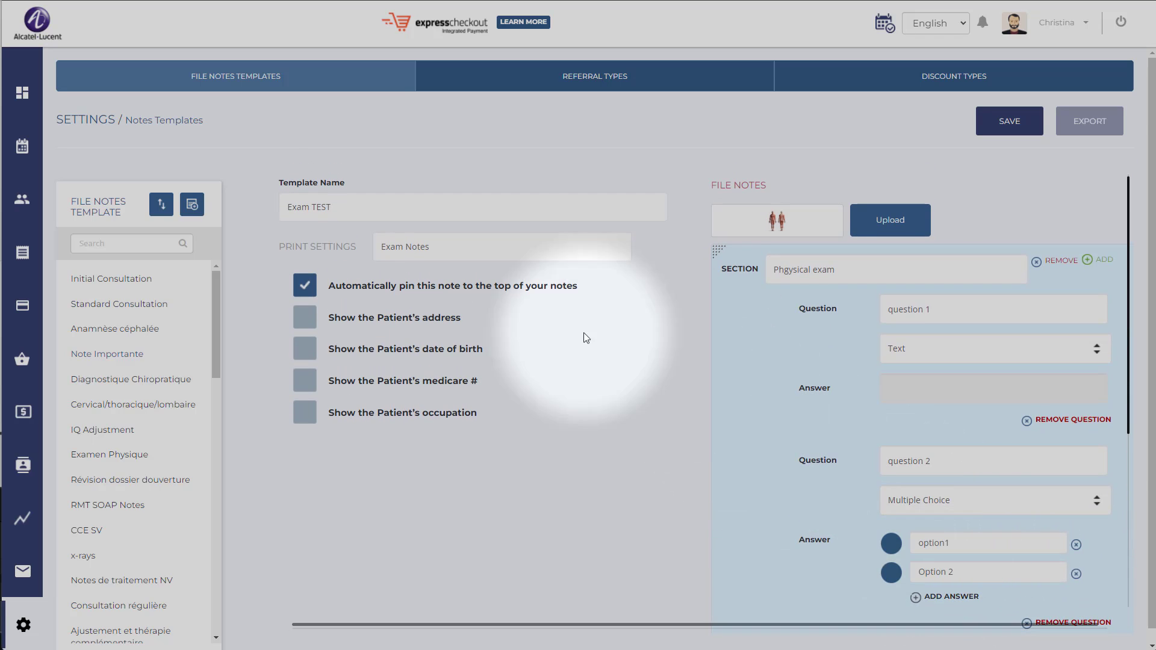
left_click(1009, 121)
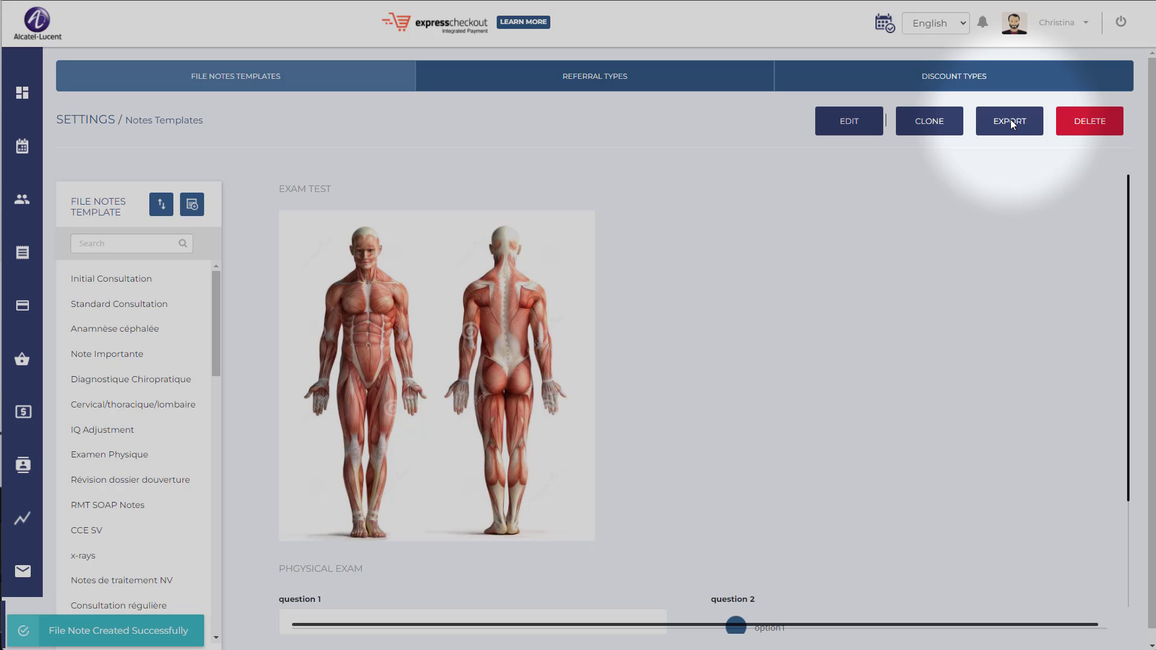
Start a note for the 1:15 appointment on Tue, 19 Apr in the calendar, using the Exam TEST template.
left_click(22, 155)
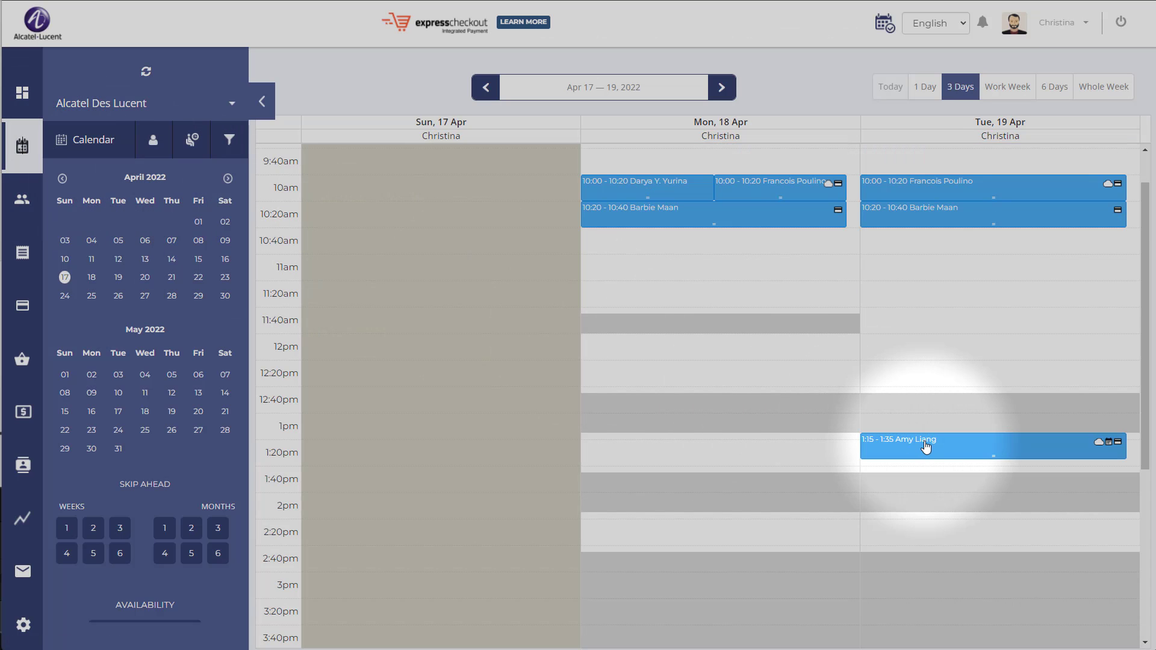
left_click(924, 448)
left_click(1038, 139)
left_click(1036, 153)
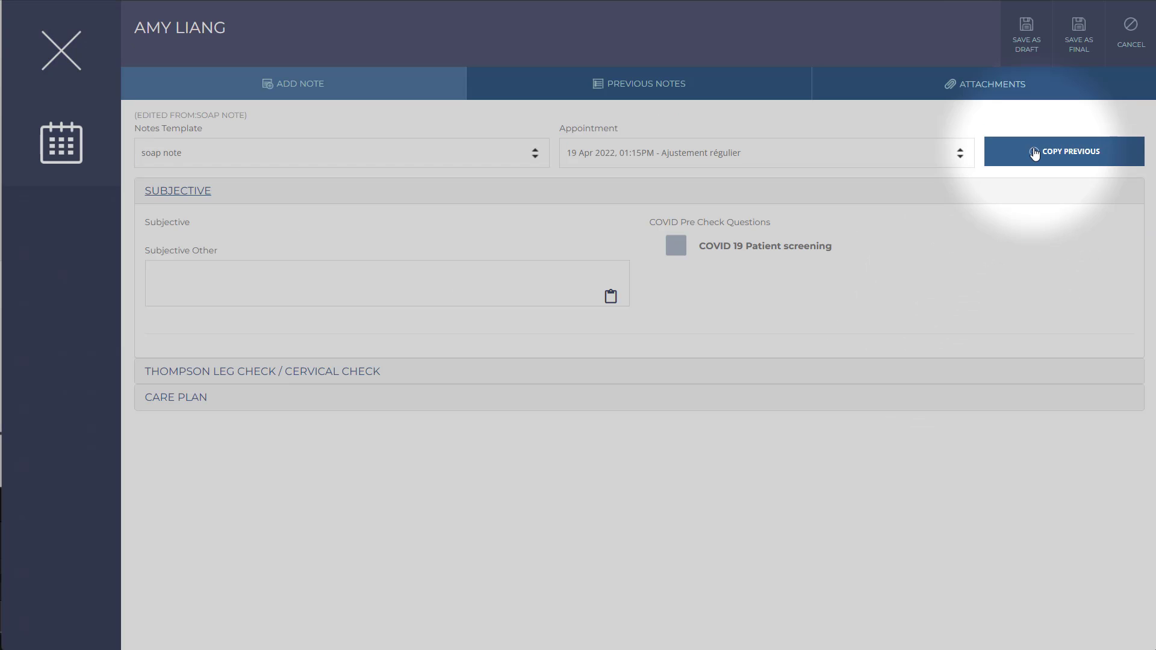
left_click(363, 146)
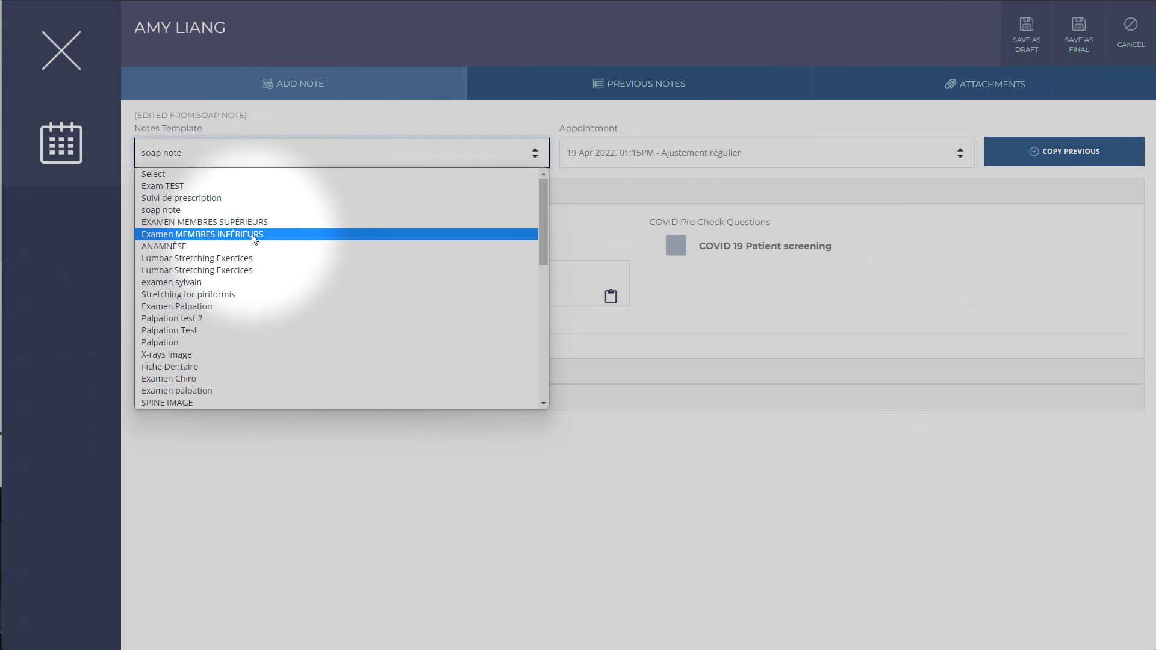
left_click(258, 186)
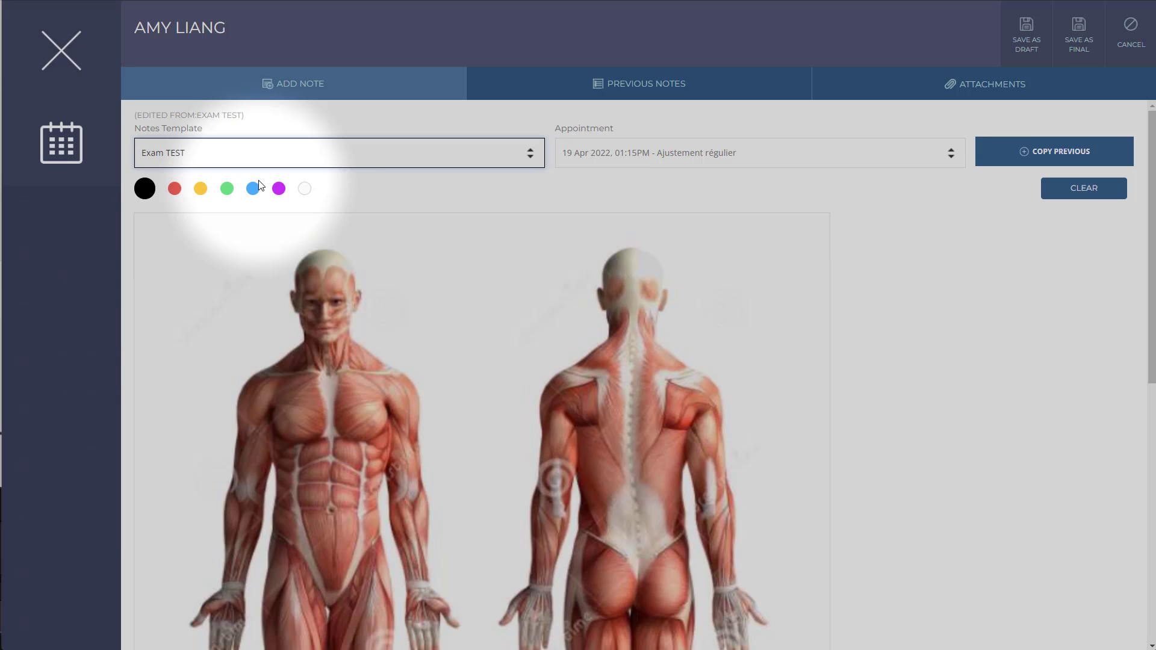
Mark the body image with a yellow loop around the front figure's chest and a red loop across the back figure's upper back.
left_click(201, 188)
left_click_drag(387, 345, 314, 330)
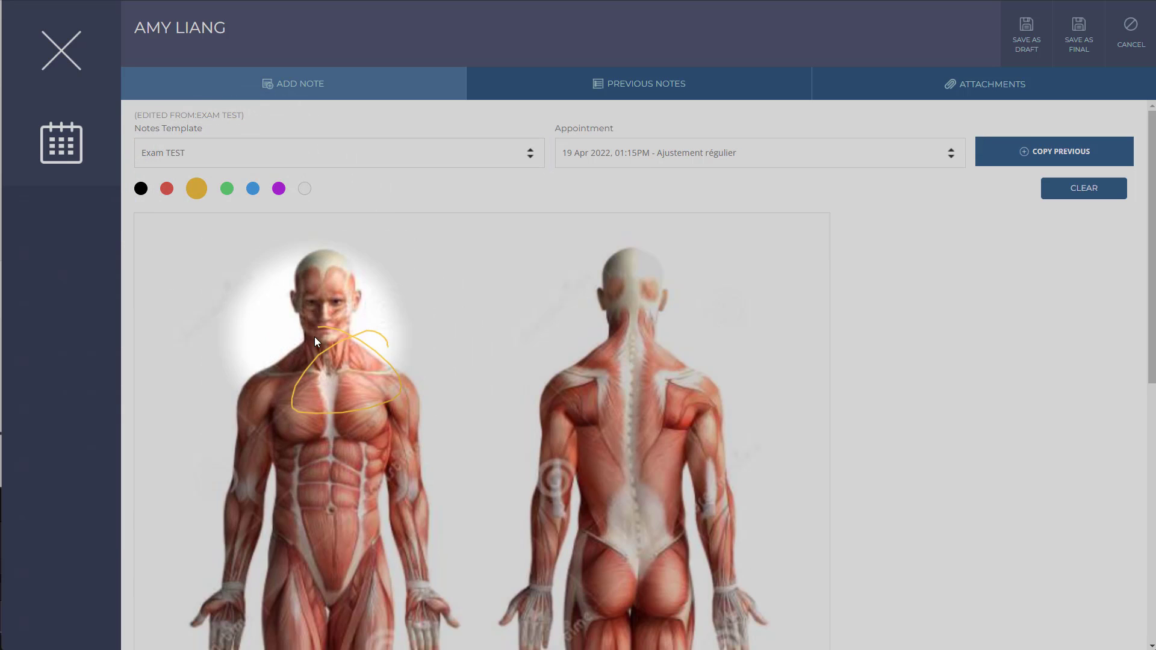
left_click(170, 191)
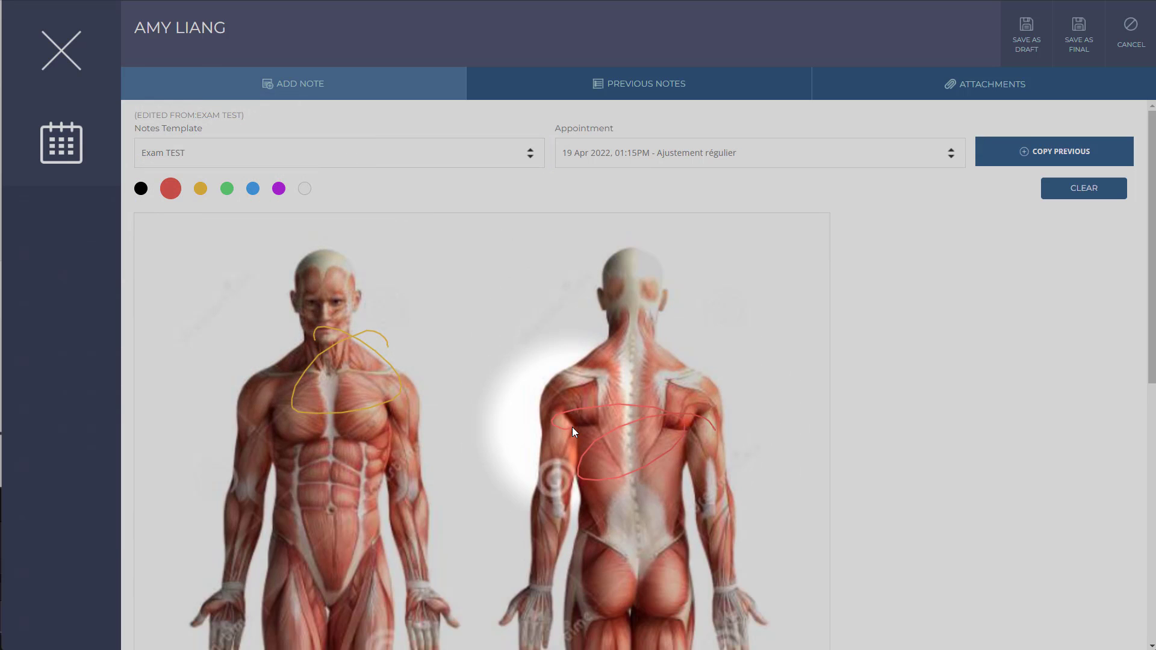
In the Phgysical exam section, answer question 1 with "sfsdfsdfsd" and select Option 2 for question 2.
scroll(572, 427, "down", 7)
scroll(572, 432, "down", 2)
left_click(219, 445)
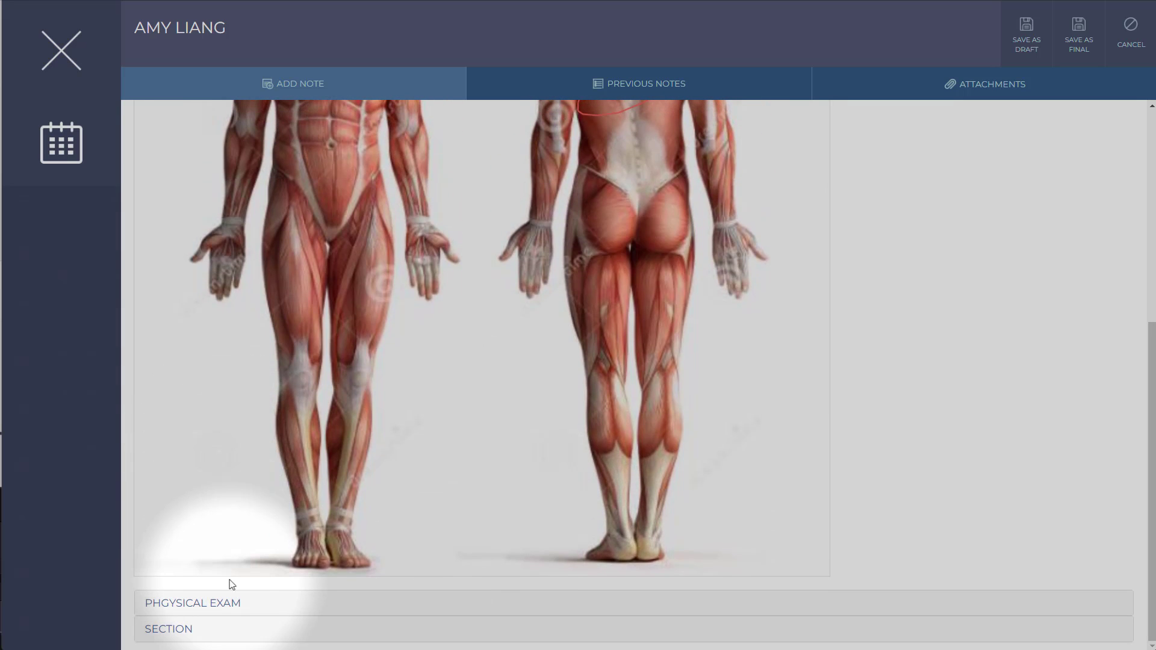
left_click(260, 602)
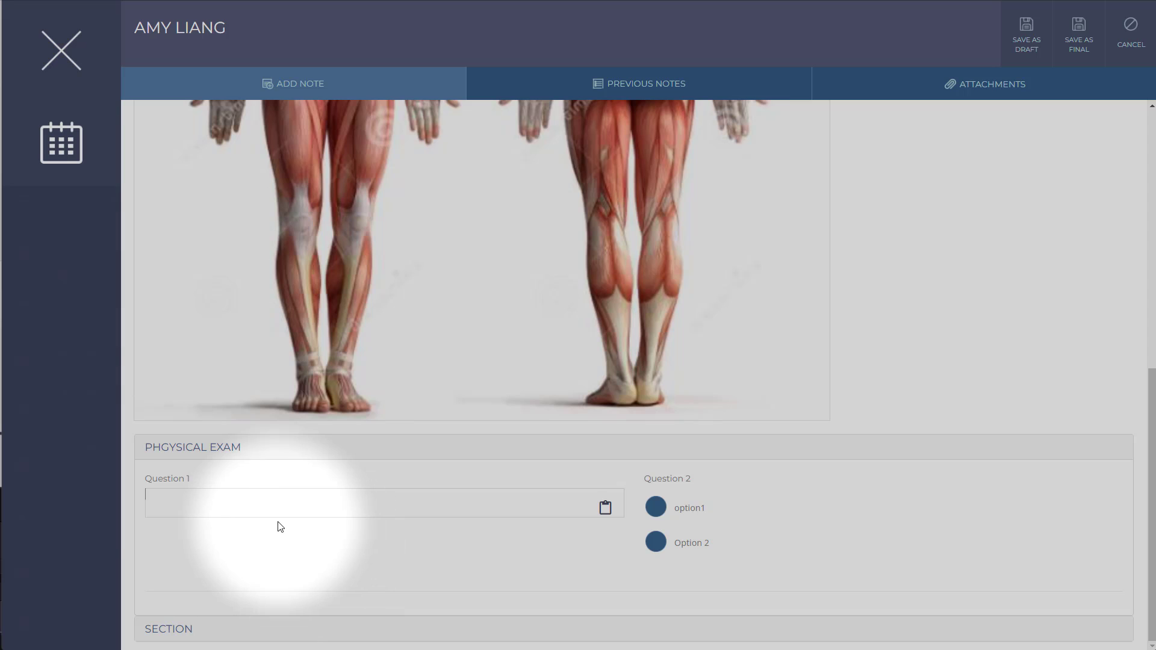
left_click(656, 507)
left_click(451, 503)
type("sfdfsdfs")
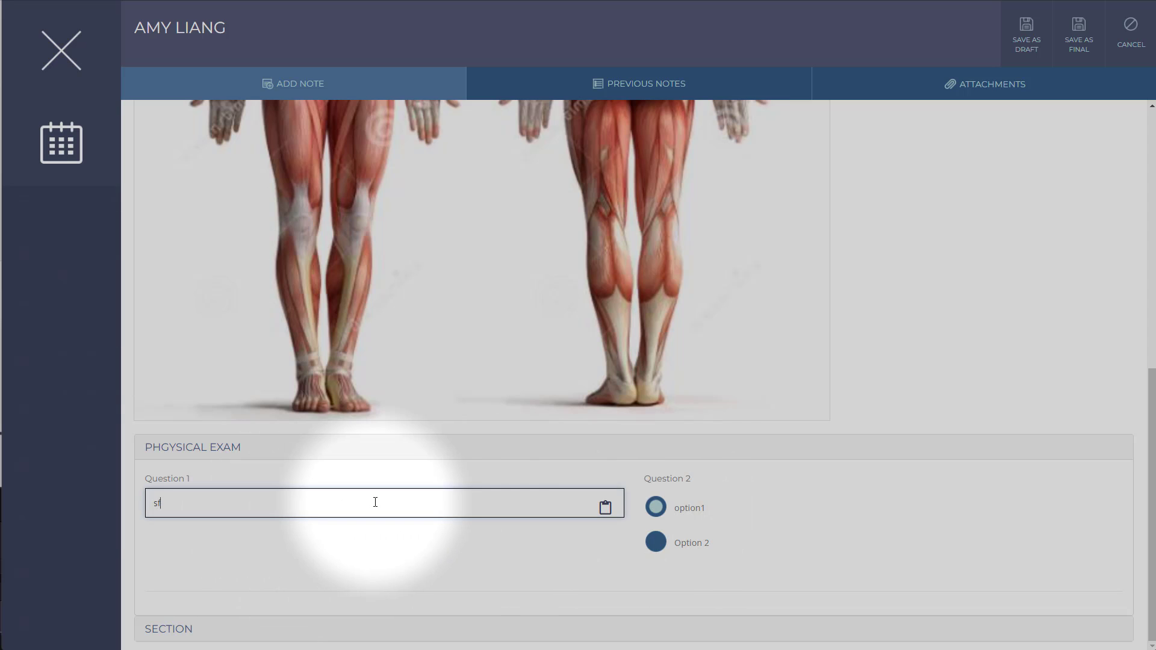
left_click(655, 542)
Answer question 1 in the section named "section" with "fdsfds".
left_click(246, 626)
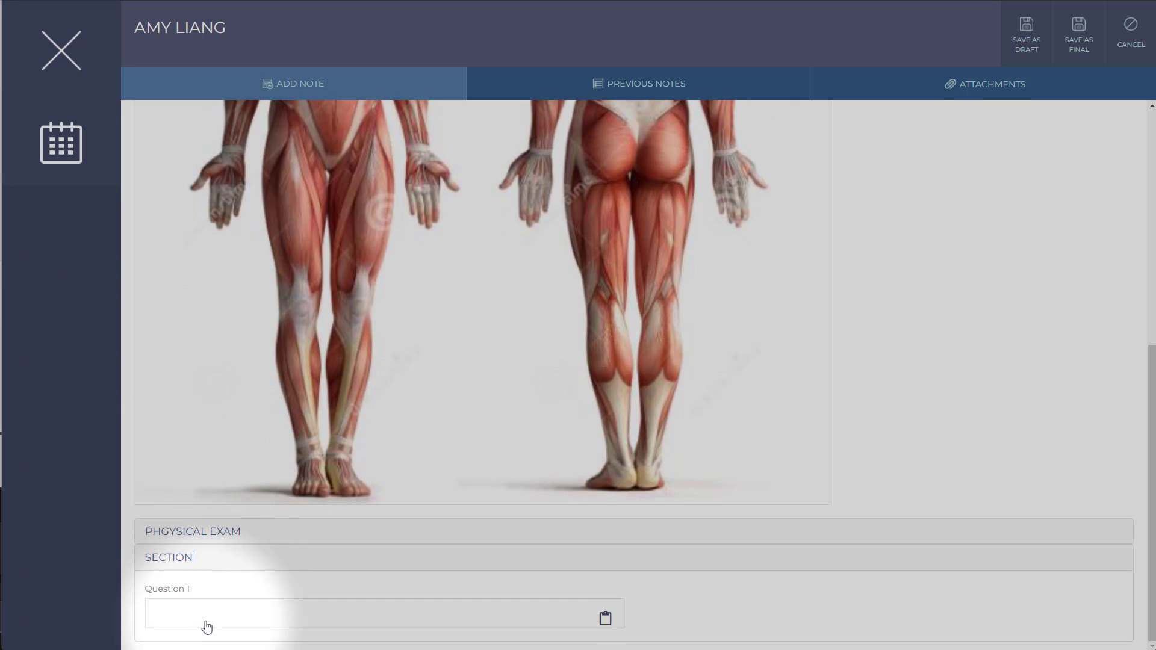
left_click(239, 568)
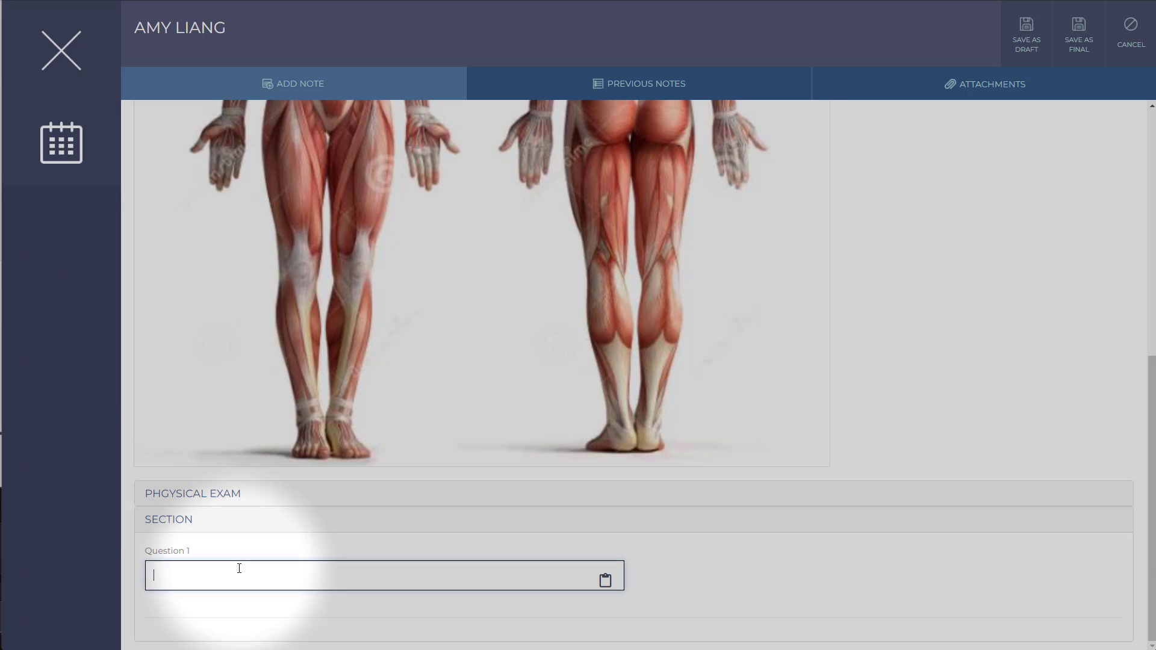
type("fdsfds")
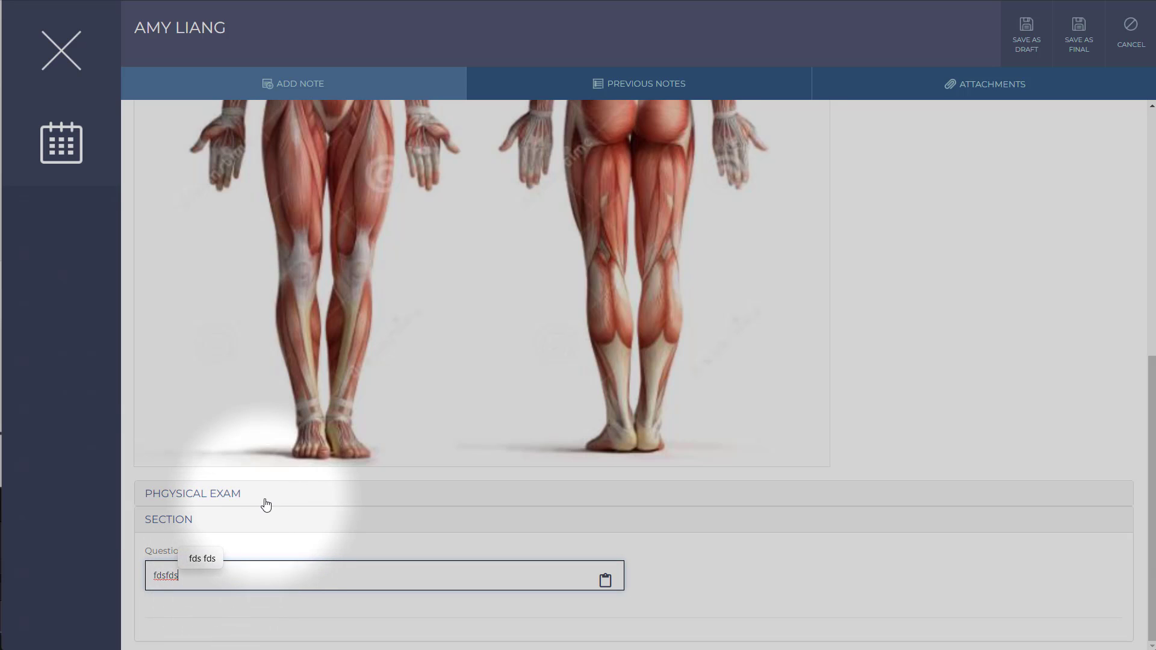
left_click(266, 493)
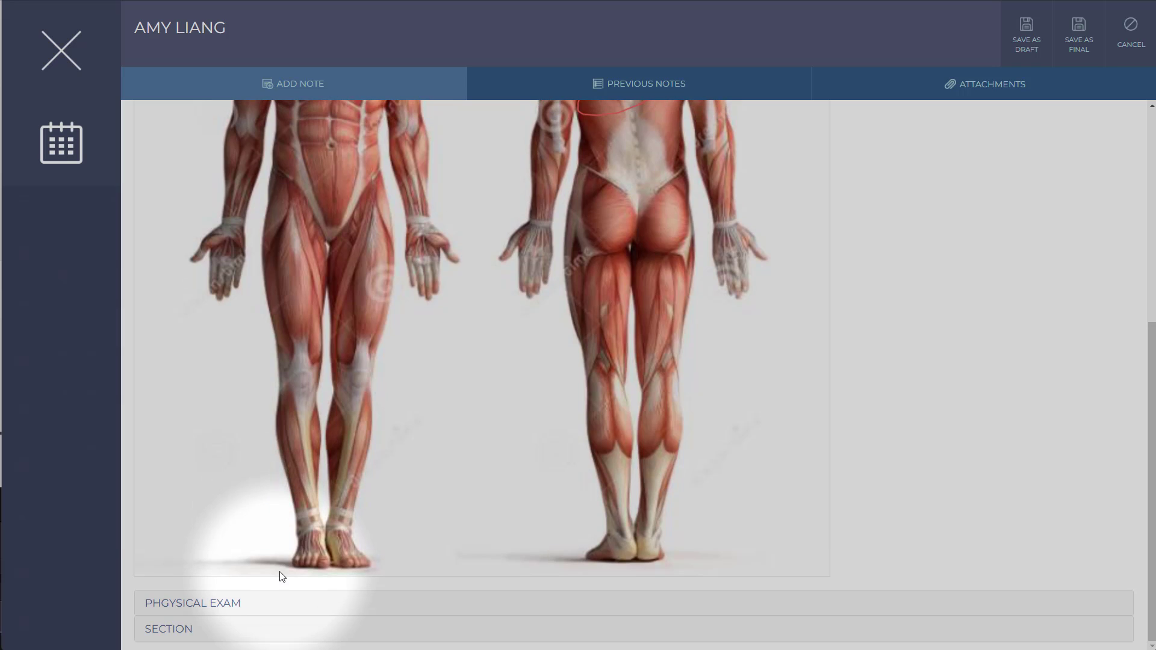
left_click(229, 630)
scroll(382, 547, "down", 2)
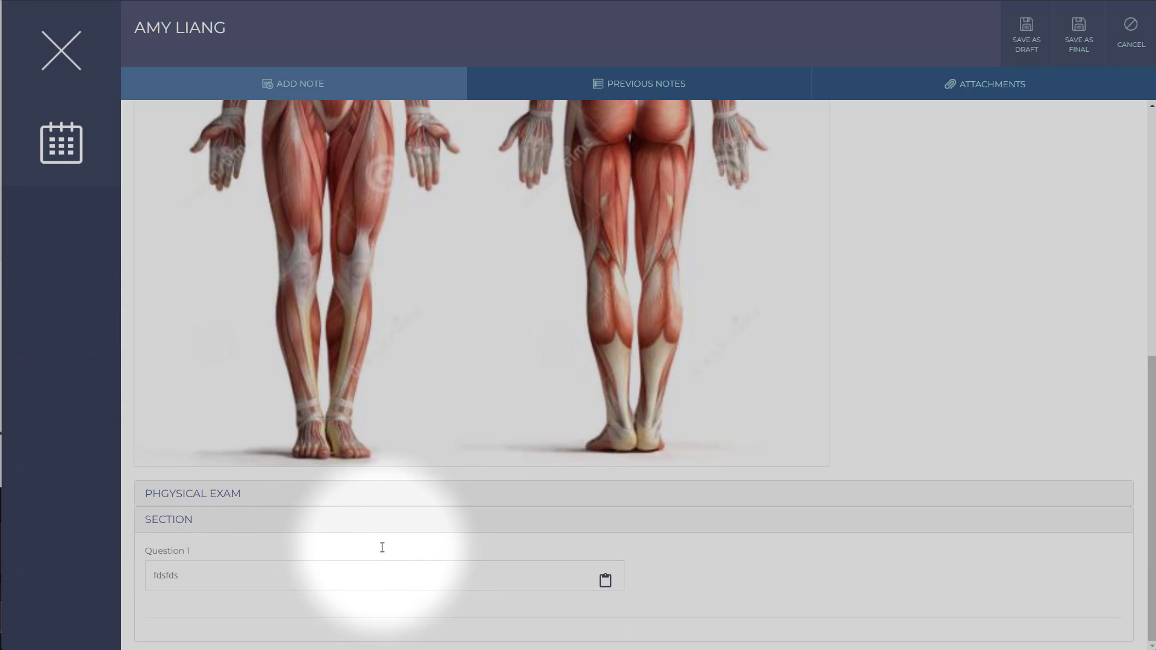
left_click(407, 575)
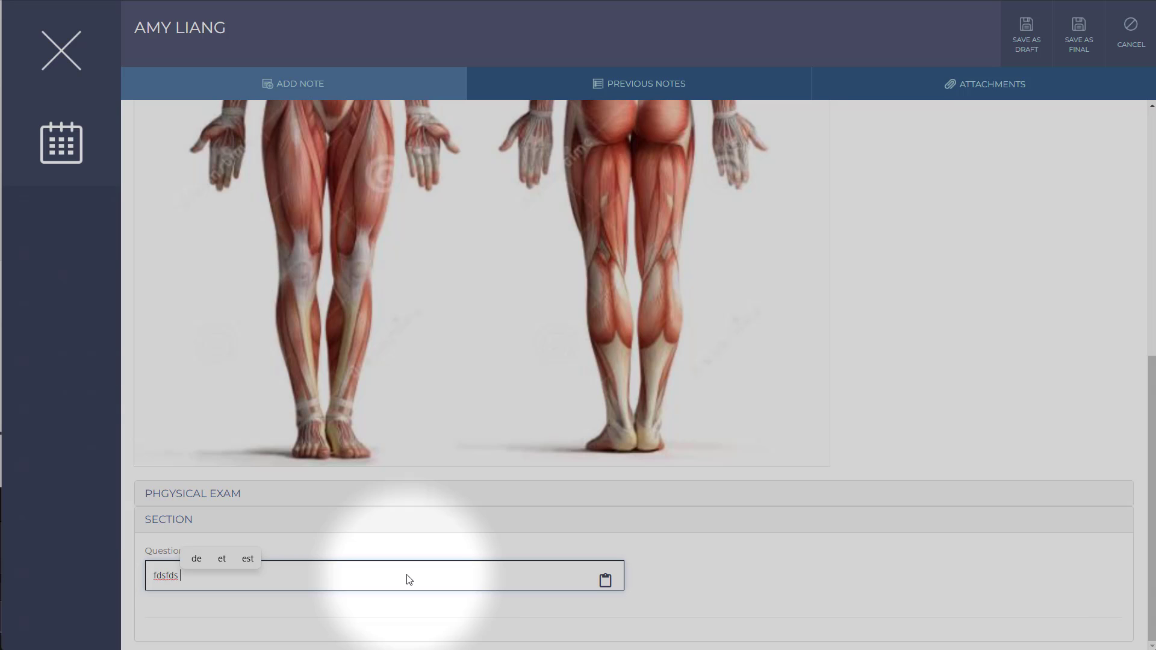
Save the note as final and review its body image and answers in the previous notes.
scroll(407, 575, "up", 8)
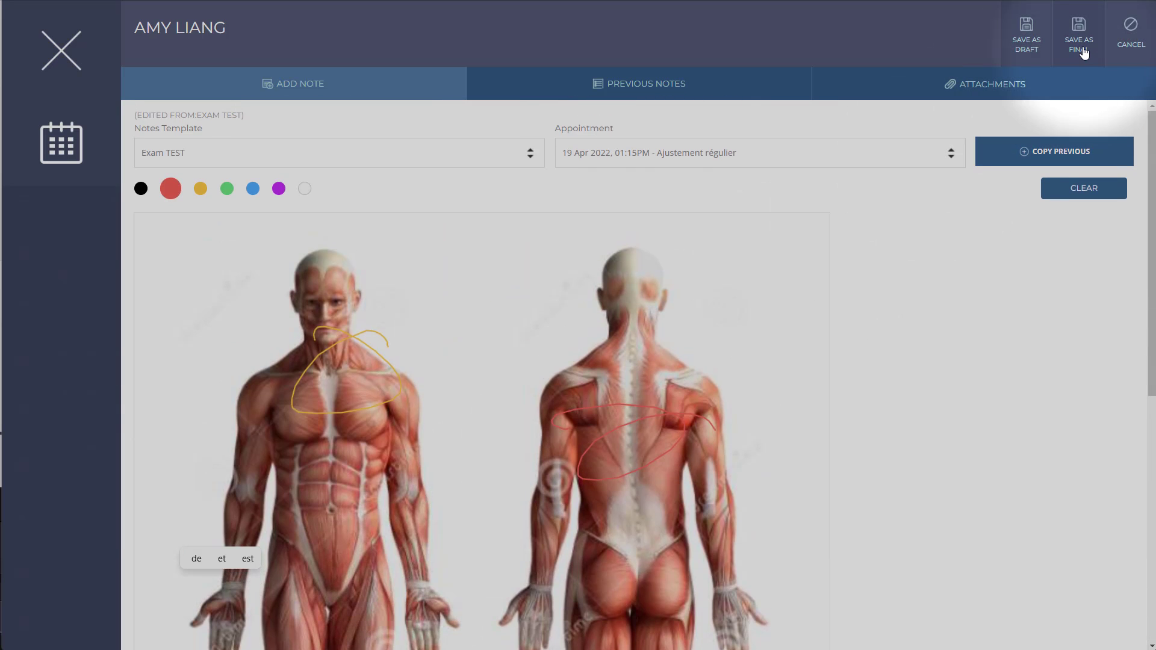
left_click(1083, 52)
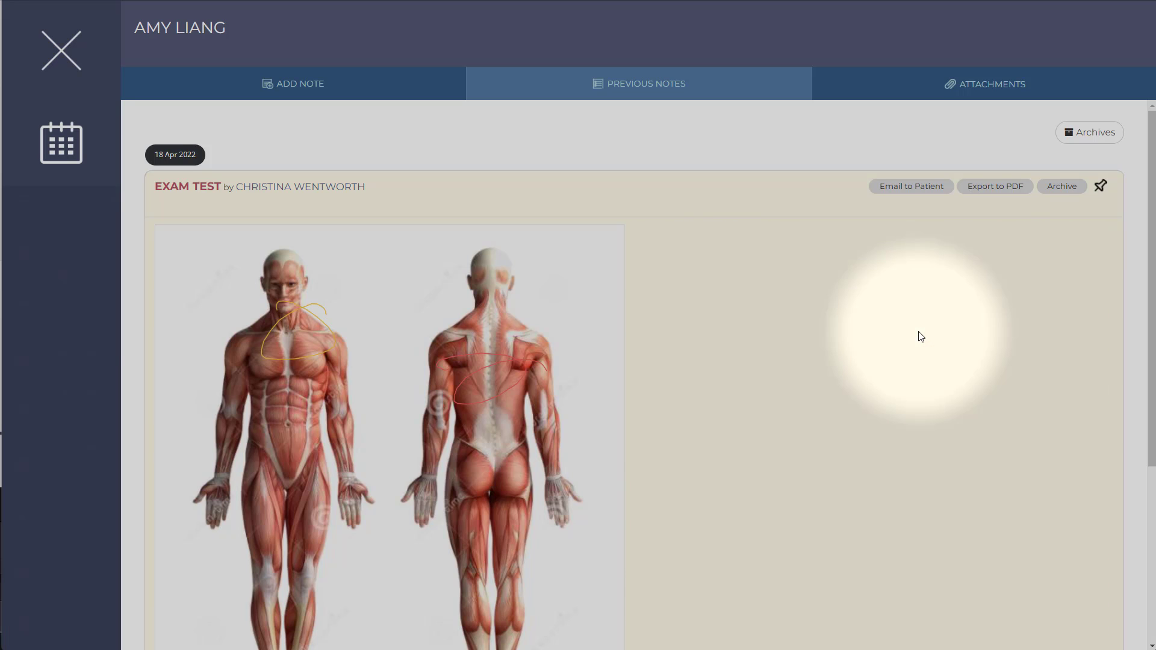
scroll(921, 336, "down", 2)
scroll(918, 335, "down", 3)
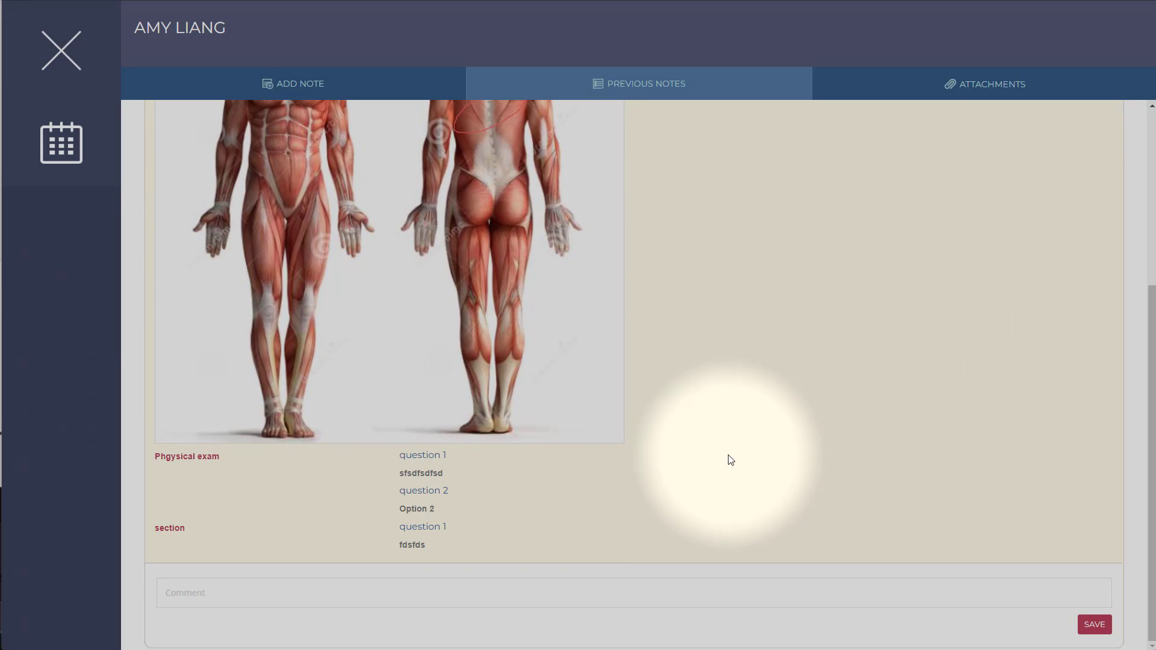
scroll(730, 462, "up", 5)
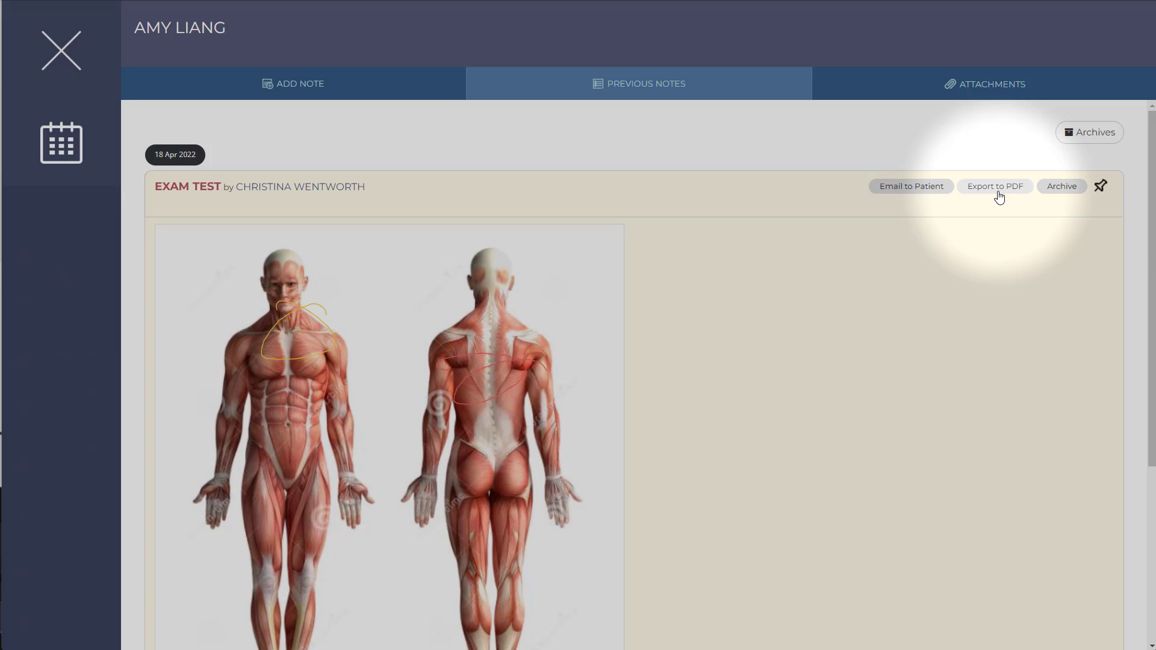
Toggle the pin of the saved Exam TEST note twice.
left_click(1102, 187)
left_click(1103, 188)
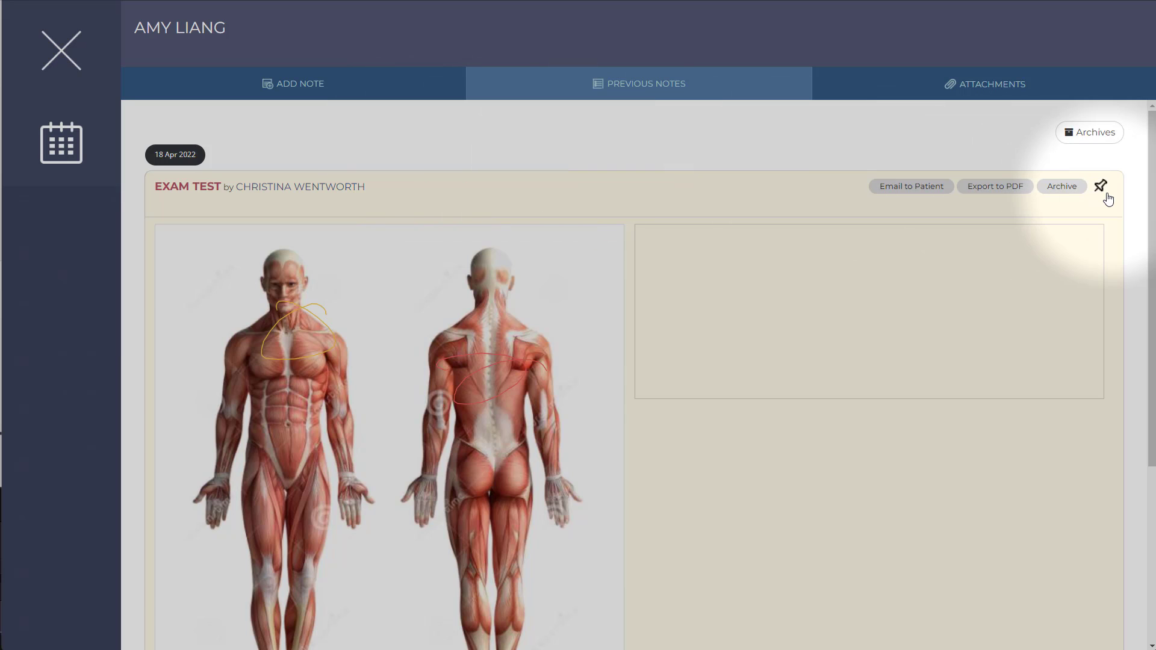
Archive the Exam TEST note and display the patient's archived notes.
left_click(1060, 186)
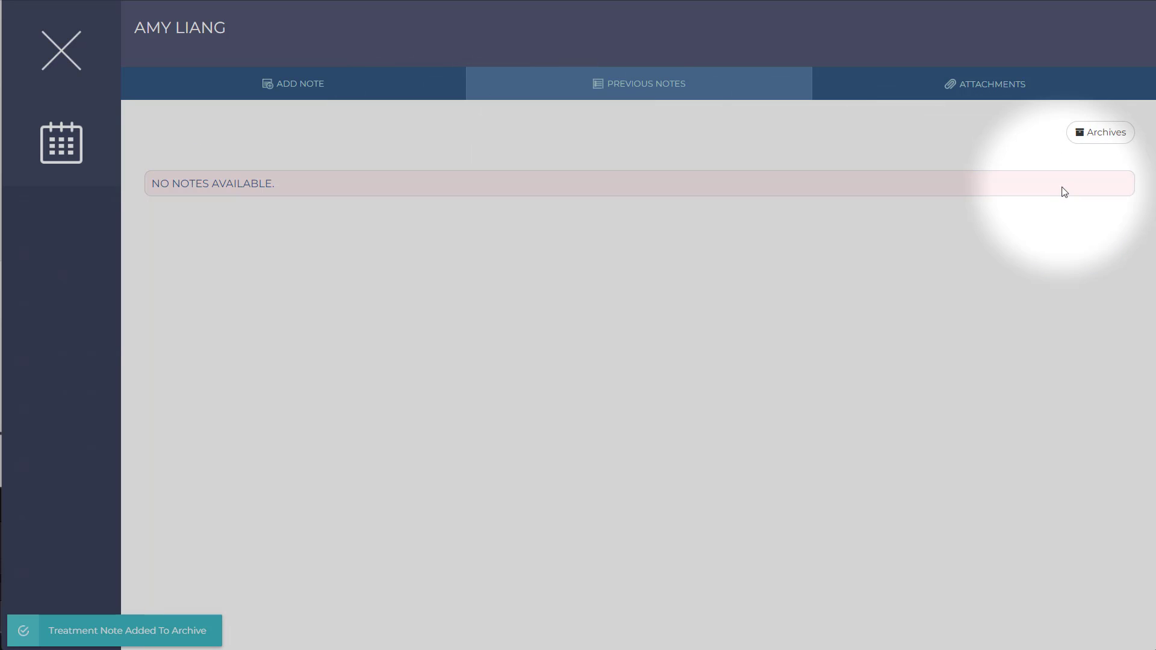
left_click(1104, 140)
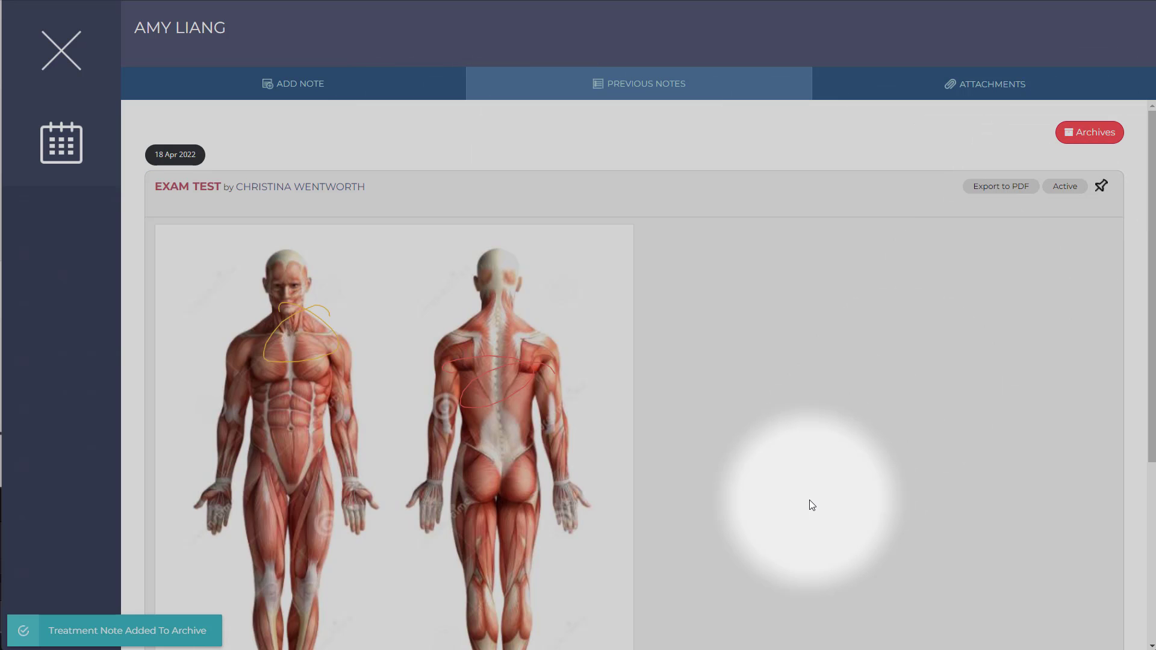